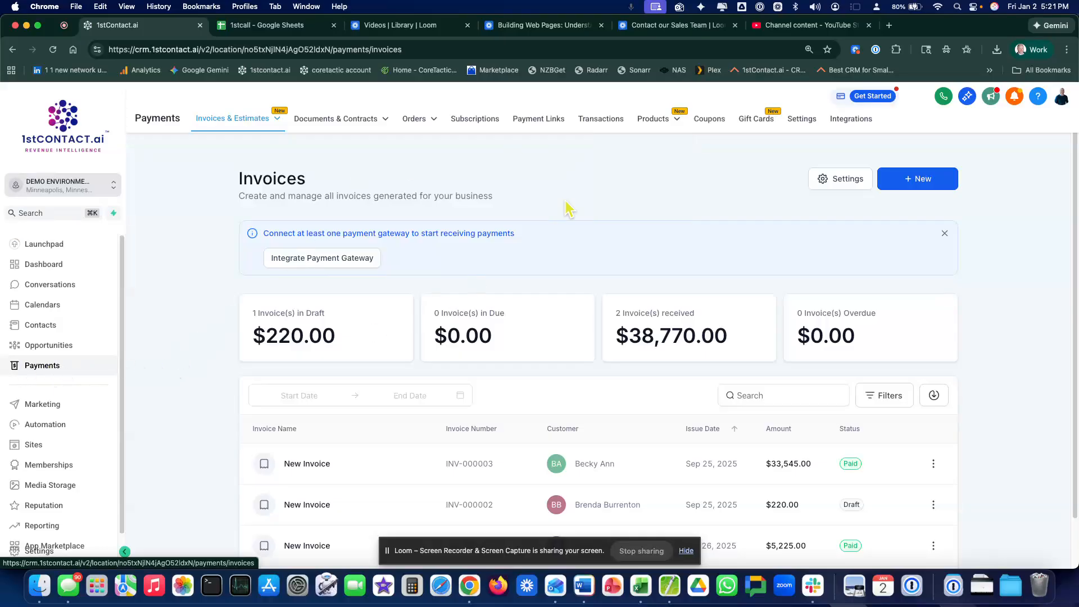
# Start creating a new product in the Payments product list and title it "Golf Clubs"
pyautogui.moveTo(655, 118)
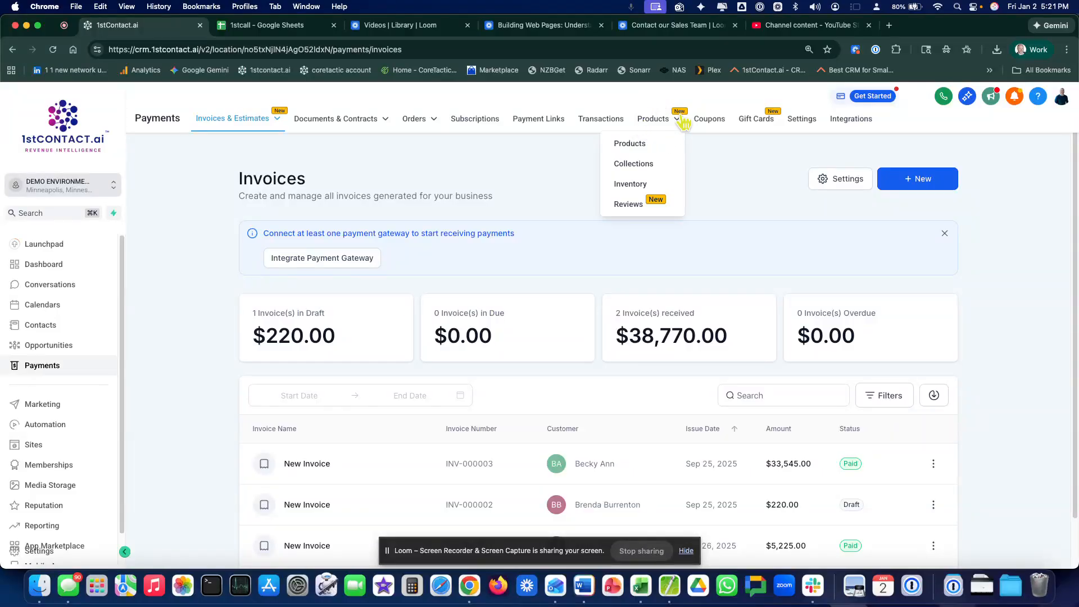
pyautogui.click(641, 151)
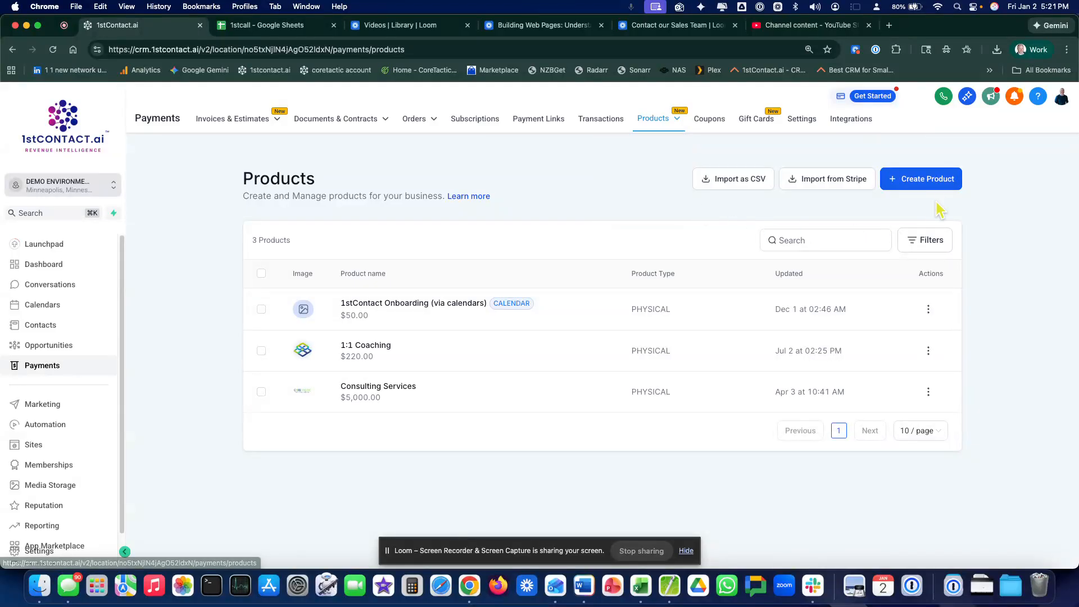
pyautogui.click(936, 180)
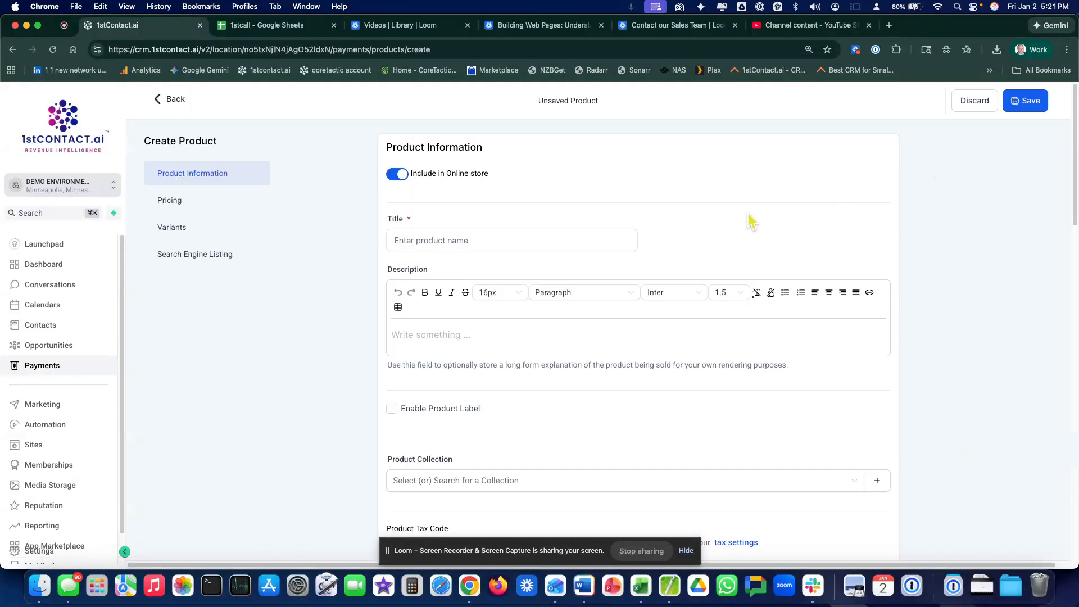
pyautogui.click(540, 236)
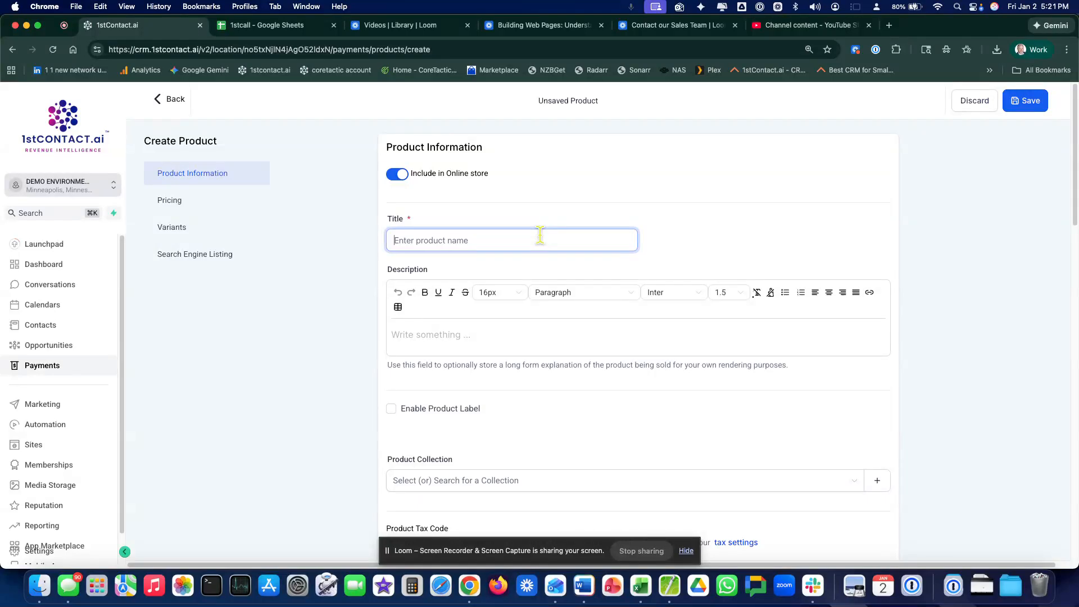
pyautogui.write('Gold')
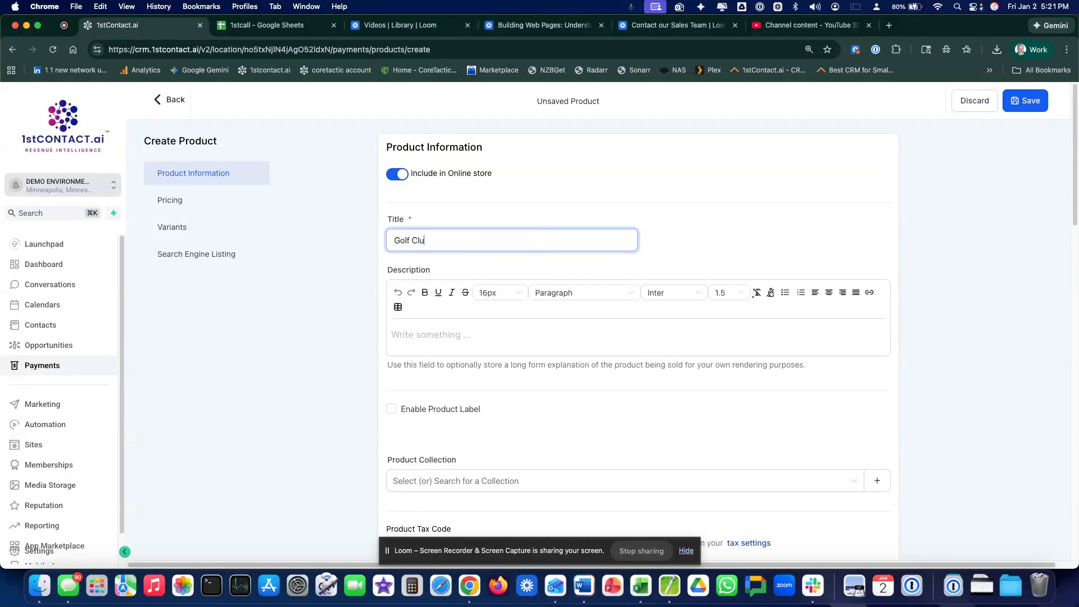
# Enter the product description "Great clubs for sale", followed by the filler lines "a", "sd", "ads", "a" and "sd"
pyautogui.click(440, 339)
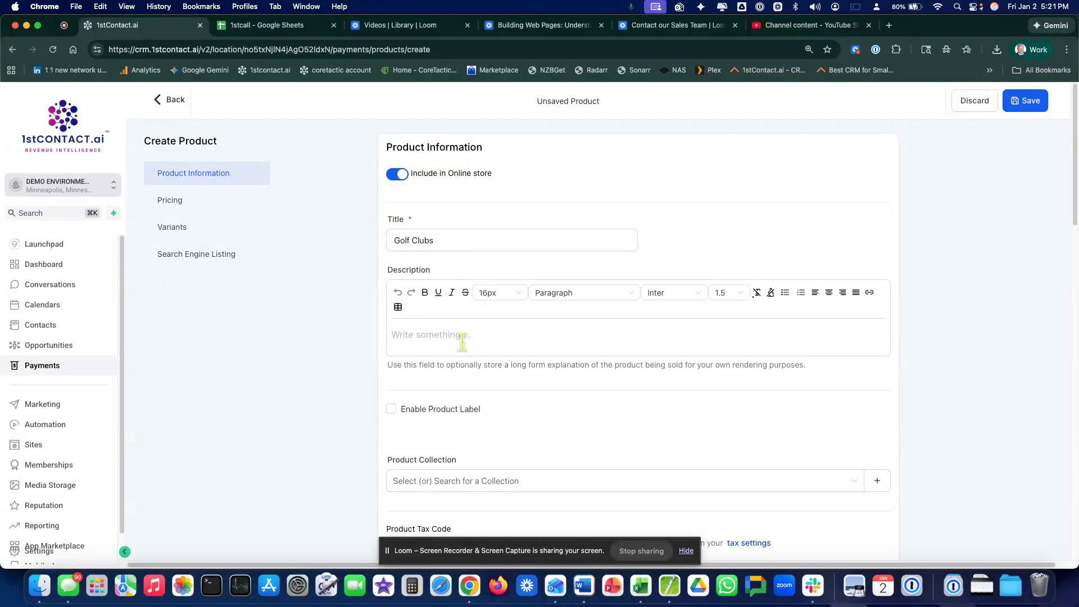
pyautogui.write('Great clubs for sale a sd ads a sd')
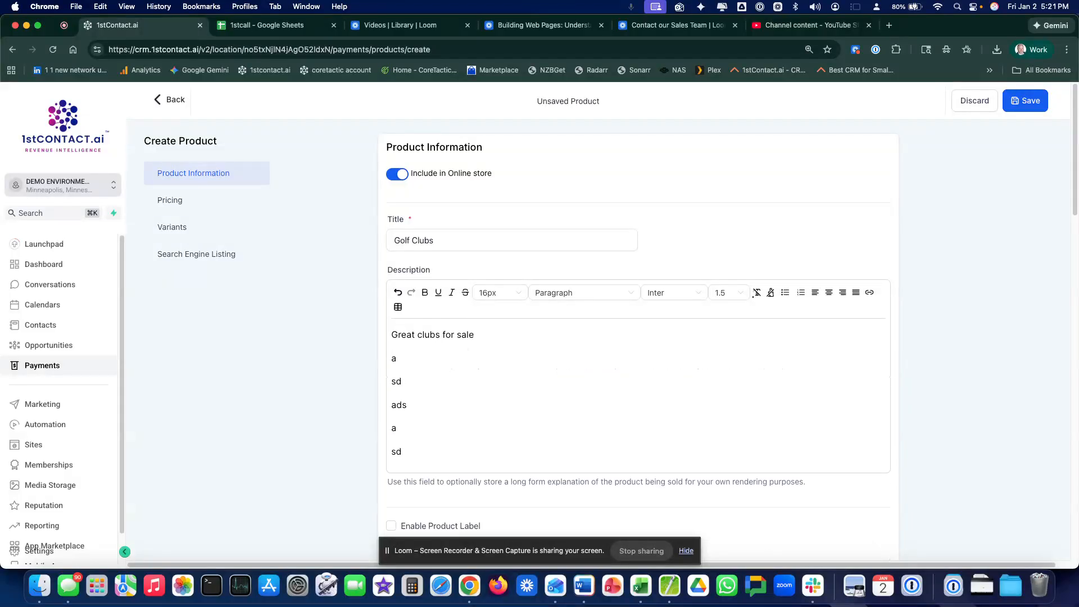
pyautogui.moveTo(436, 406); pyautogui.dragTo(393, 353)
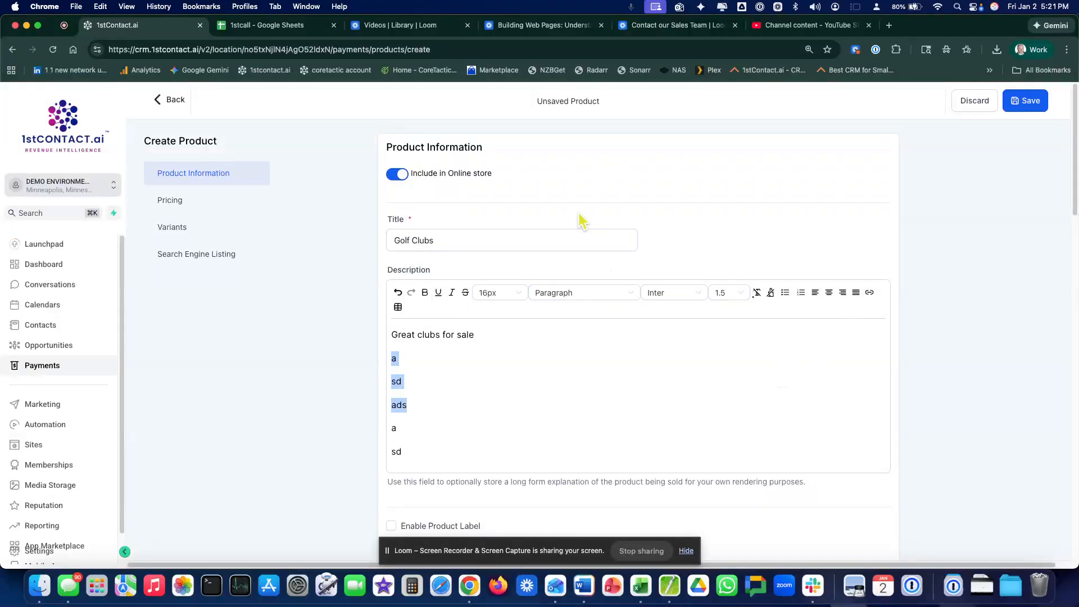
# Enable the product label and set its content to "SALE"
pyautogui.scroll(-2, 578, 219)
pyautogui.scroll(-2, 578, 206)
pyautogui.scroll(-5, 614, 420)
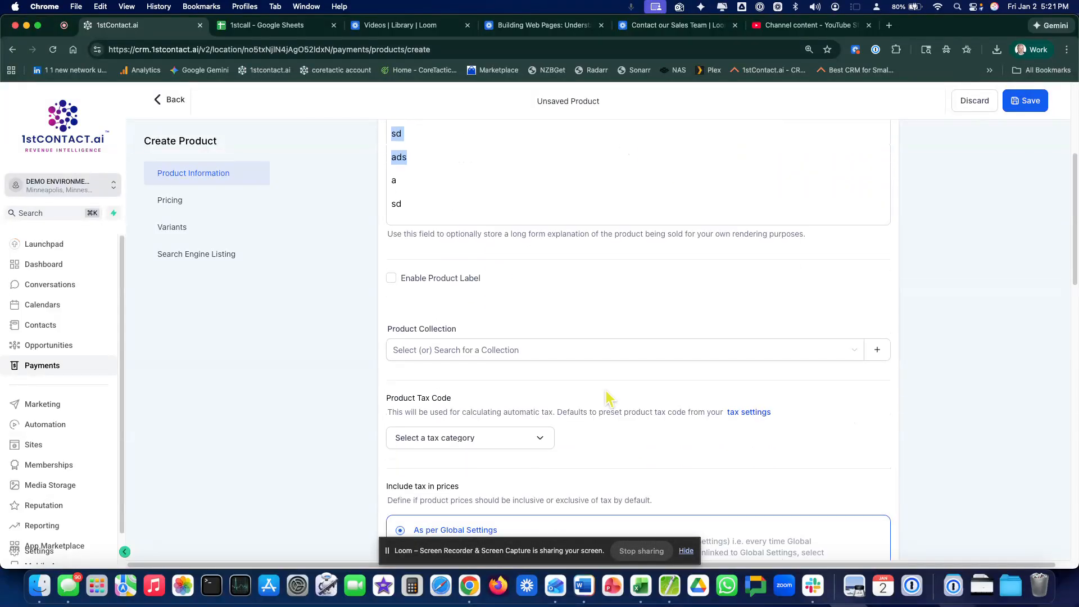
pyautogui.click(391, 261)
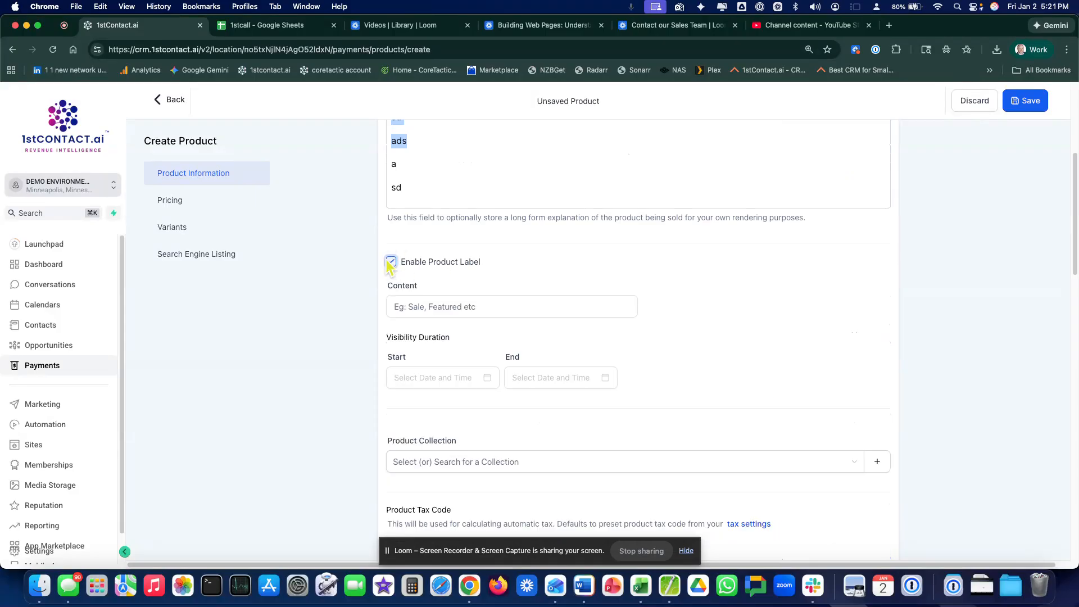
pyautogui.click(410, 306)
pyautogui.write('S')
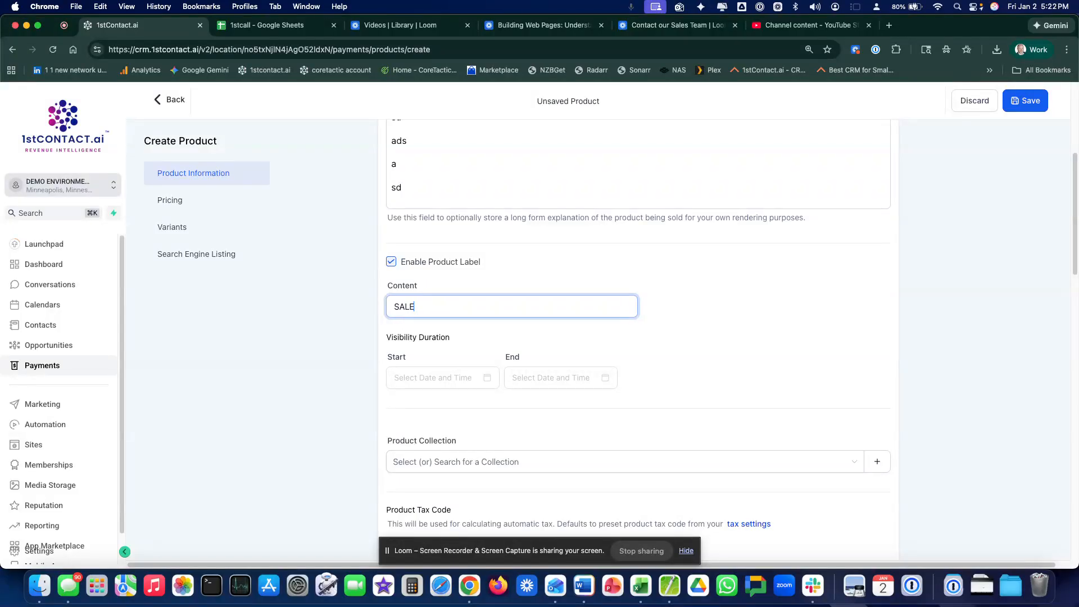
pyautogui.write('ALE')
pyautogui.scroll(-1, 488, 349)
pyautogui.click(484, 326)
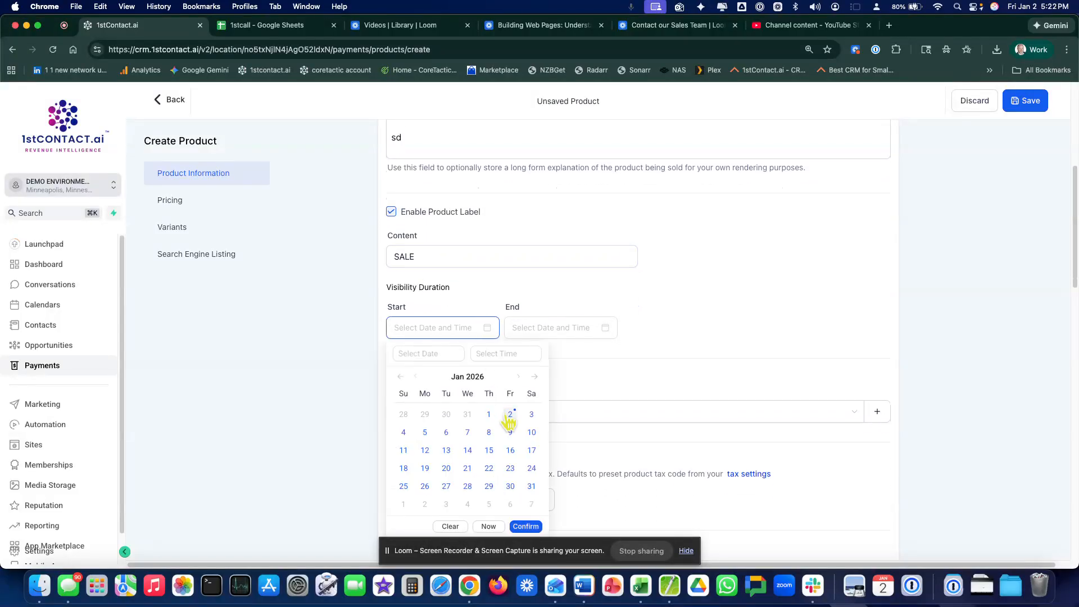
pyautogui.click(404, 432)
pyautogui.click(608, 327)
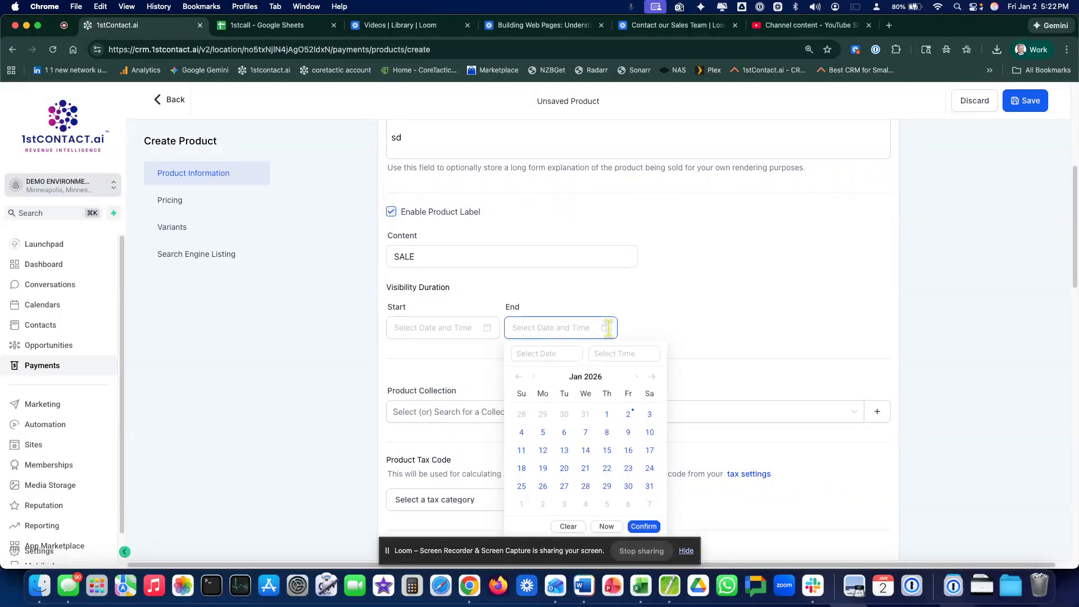
pyautogui.click(628, 432)
pyautogui.click(723, 311)
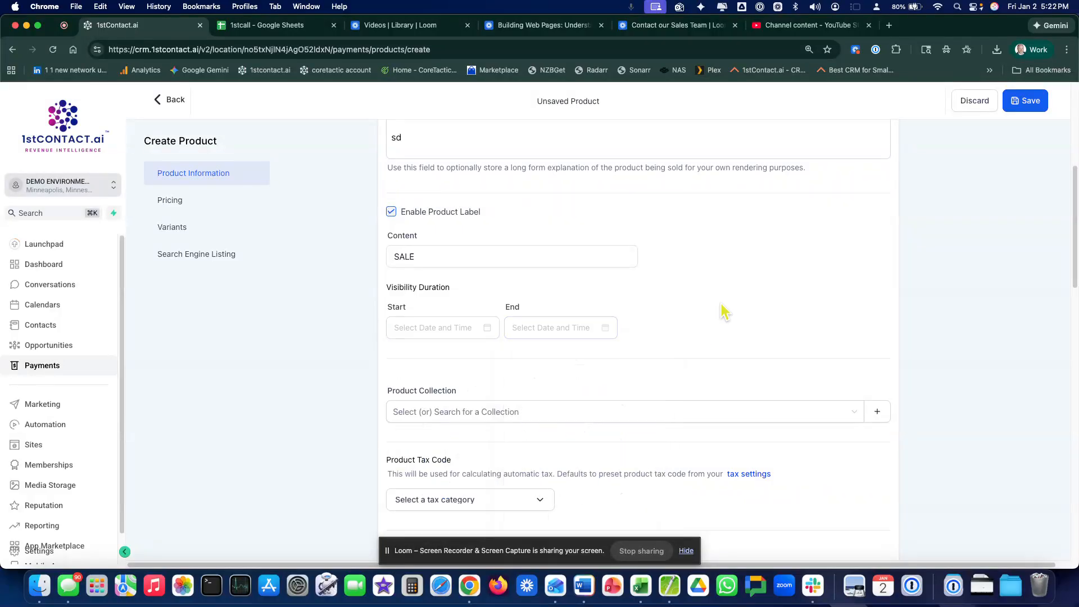
# Set the label's visibility duration to start on January 4, 2026 and end on January 9, 2026
pyautogui.click(436, 329)
pyautogui.click(403, 432)
pyautogui.click(525, 527)
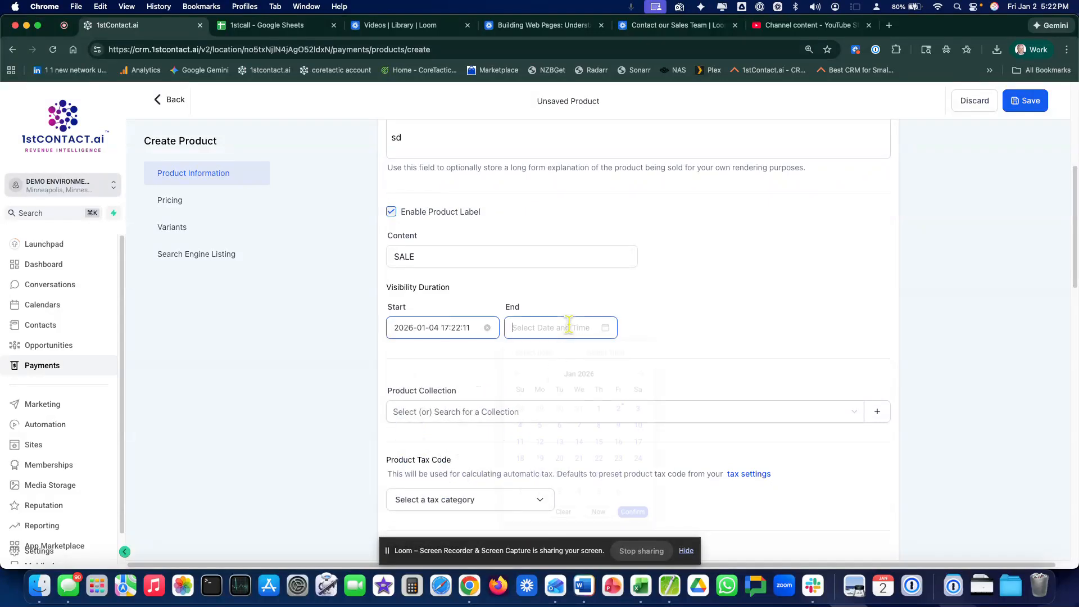
pyautogui.click(567, 327)
pyautogui.click(628, 432)
pyautogui.click(644, 527)
# Check the existing product collections and start a new collection named "Golf"
pyautogui.scroll(-3, 679, 340)
pyautogui.scroll(-2, 678, 338)
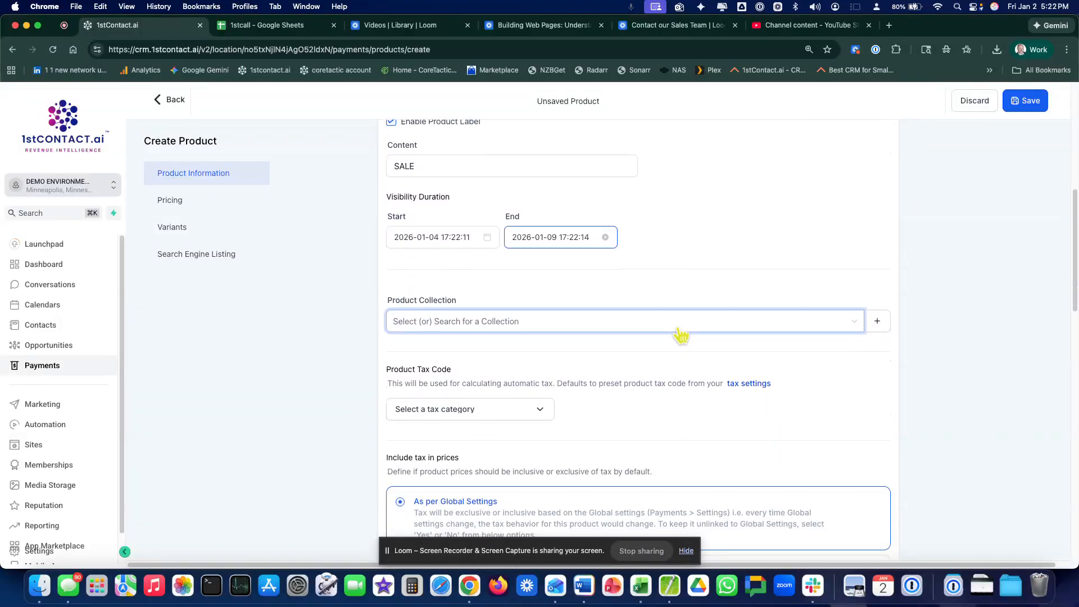
pyautogui.click(567, 283)
pyautogui.click(583, 257)
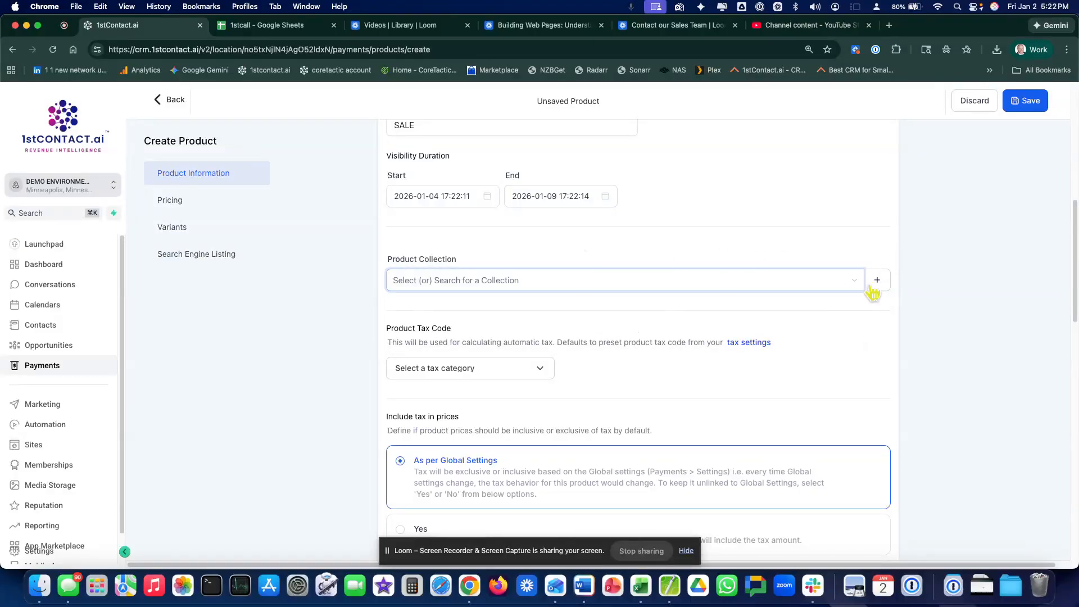
pyautogui.click(877, 279)
pyautogui.click(461, 159)
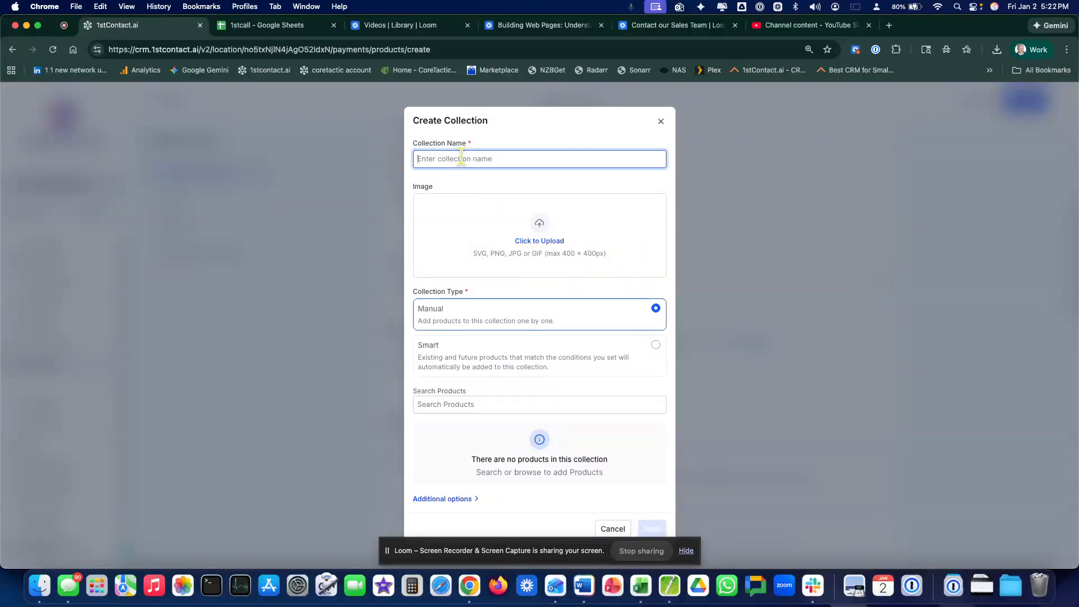
pyautogui.write('Golf')
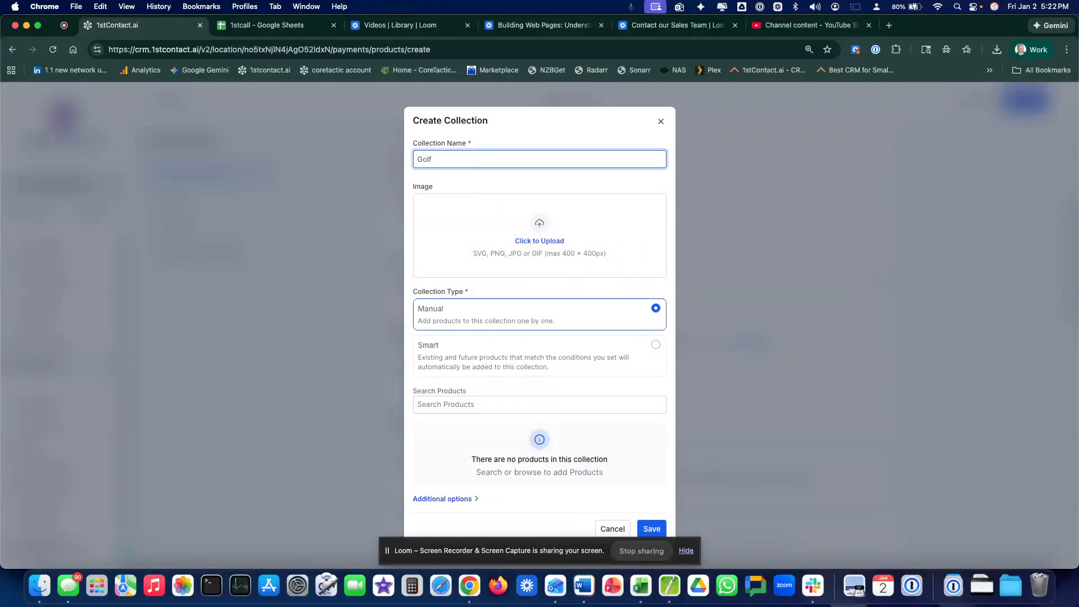
# Make the collection Smart with the condition that Title Contains "golf", and save it
pyautogui.click(558, 363)
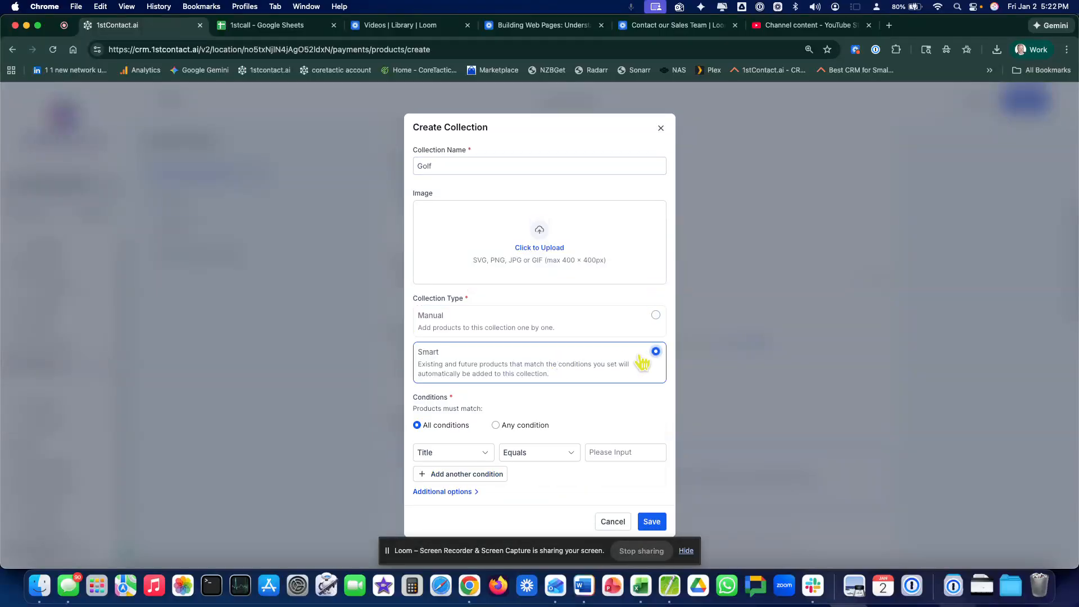
pyautogui.click(430, 452)
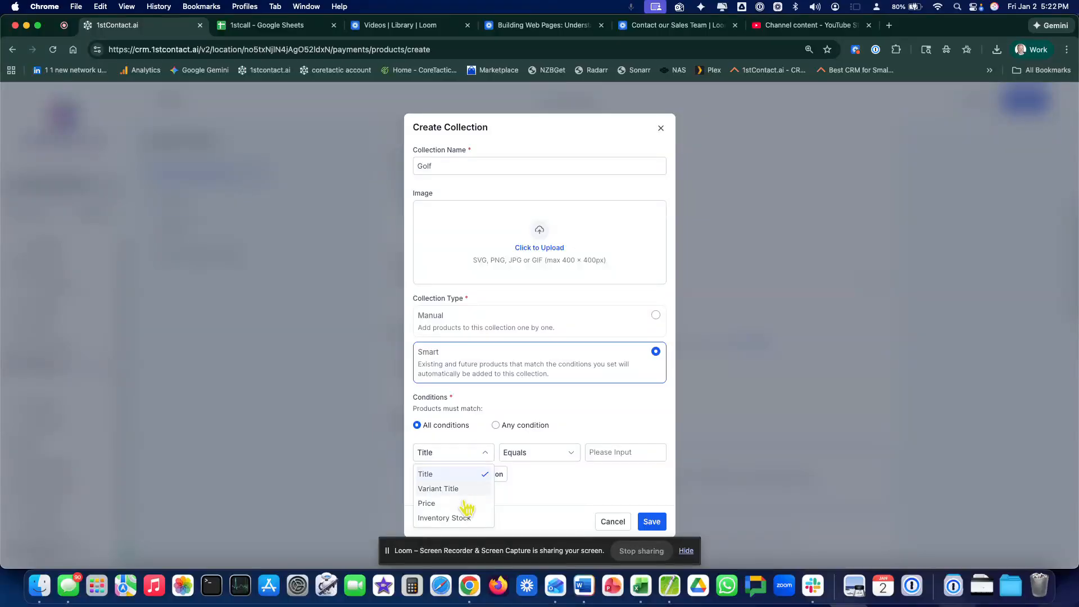
pyautogui.click(576, 424)
pyautogui.click(518, 452)
pyautogui.click(527, 502)
pyautogui.click(597, 456)
pyautogui.write('golf')
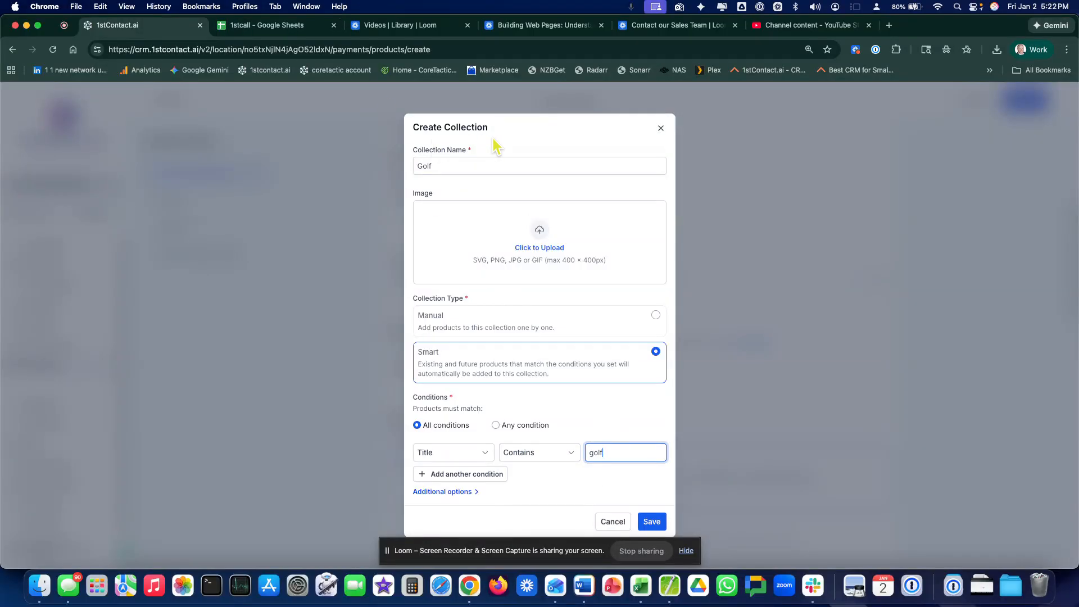
pyautogui.click(652, 521)
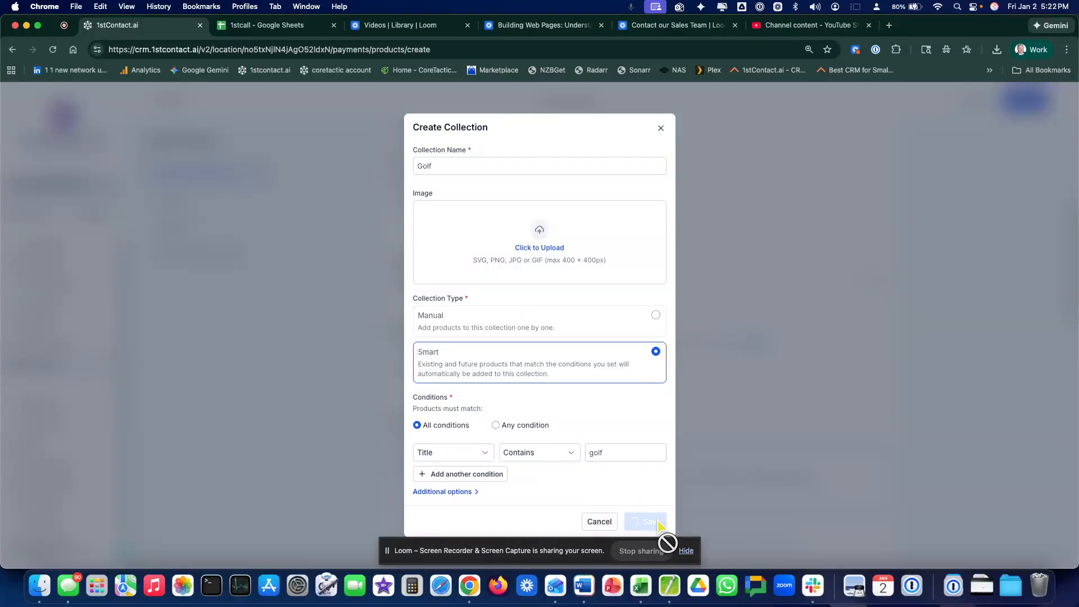
# Examine the product's tax category choices, the tax inclusion and tax rate settings, and the Statement Descriptor among the additional options
pyautogui.scroll(-3, 632, 392)
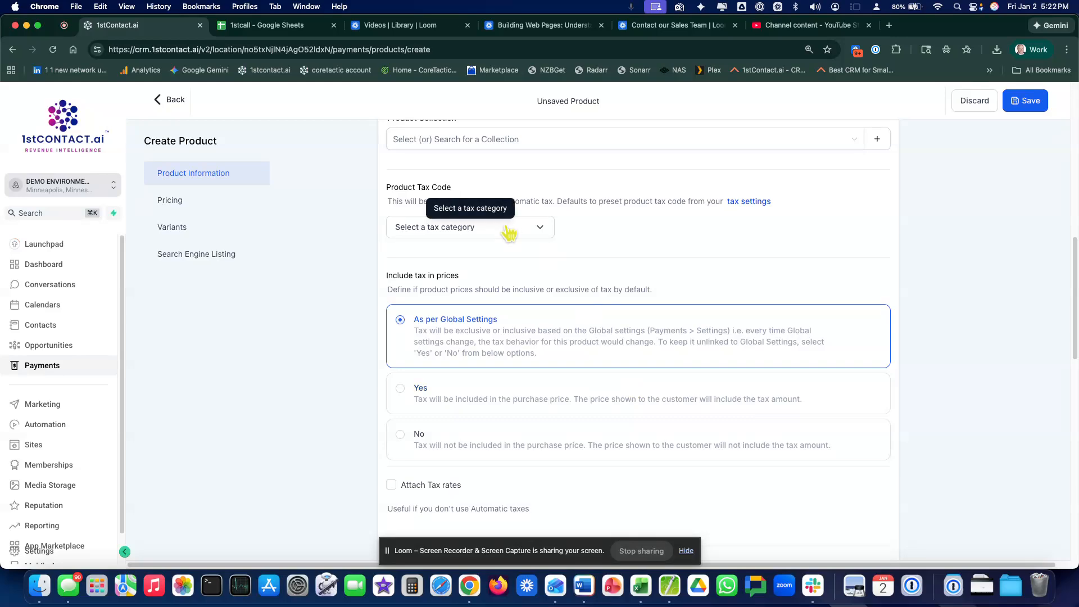
pyautogui.click(539, 231)
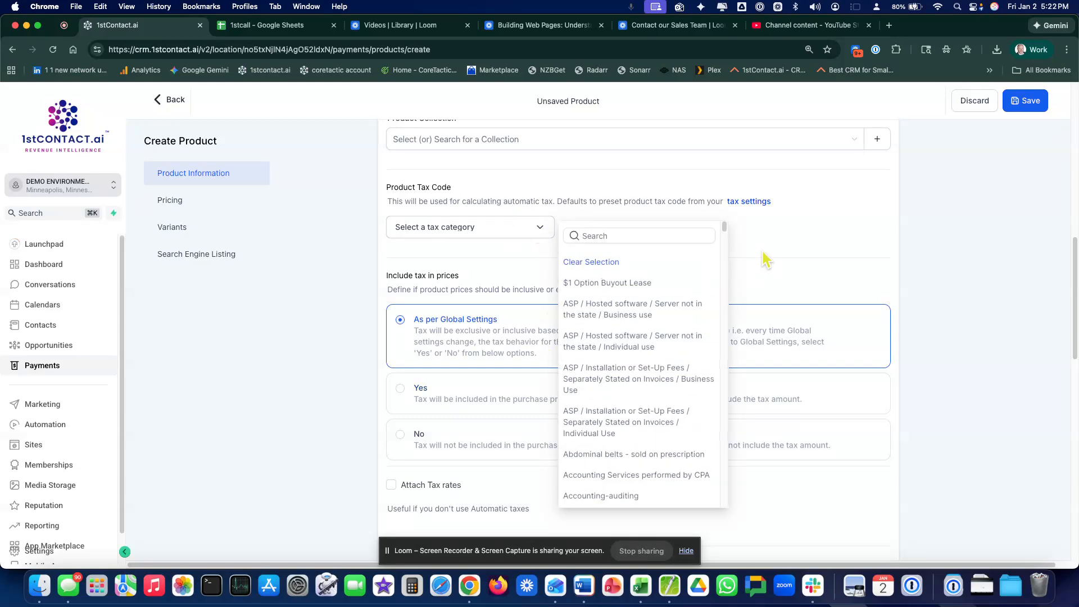
pyautogui.click(745, 263)
pyautogui.scroll(-1, 748, 261)
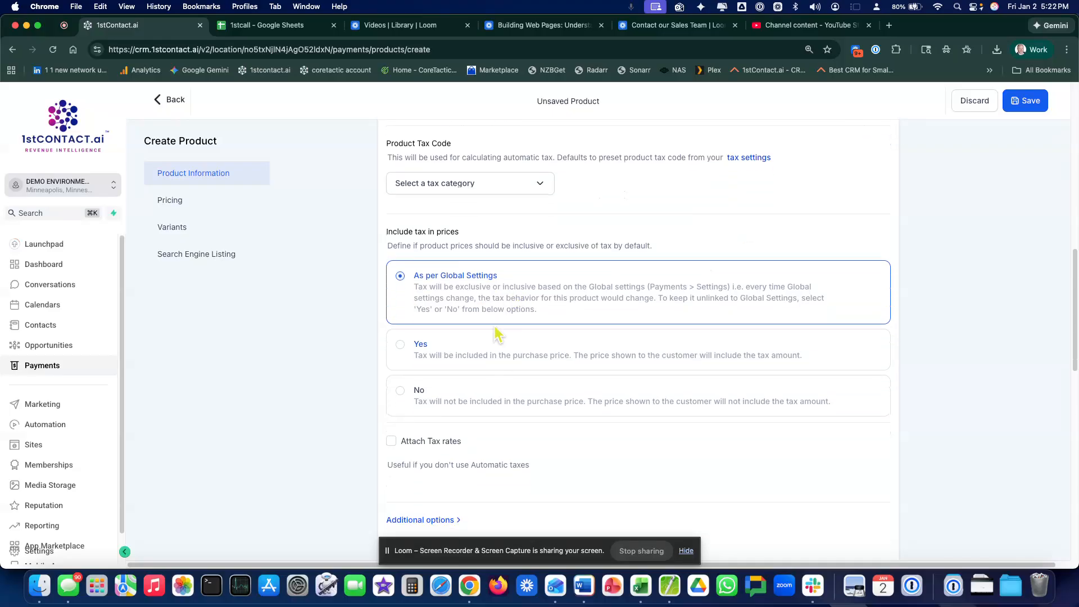
pyautogui.scroll(-5, 497, 332)
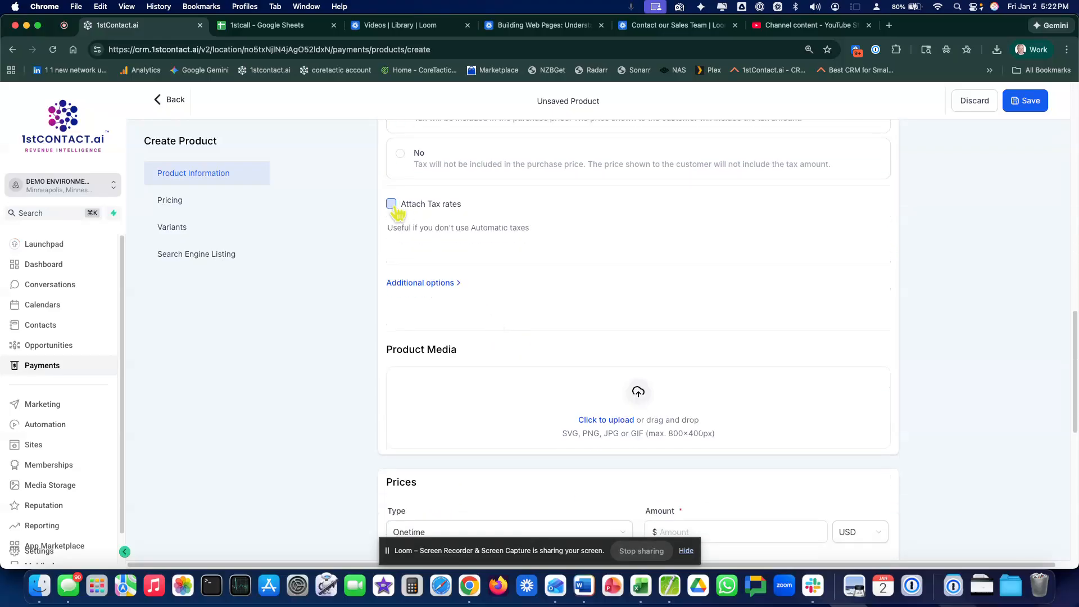
pyautogui.scroll(-1, 394, 239)
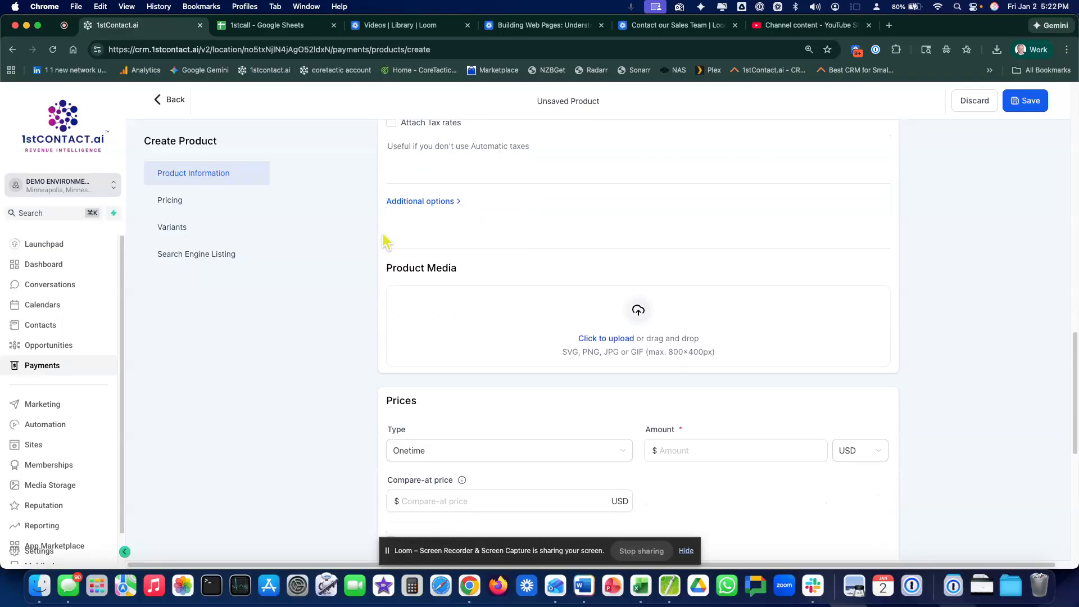
pyautogui.click(415, 202)
pyautogui.click(440, 277)
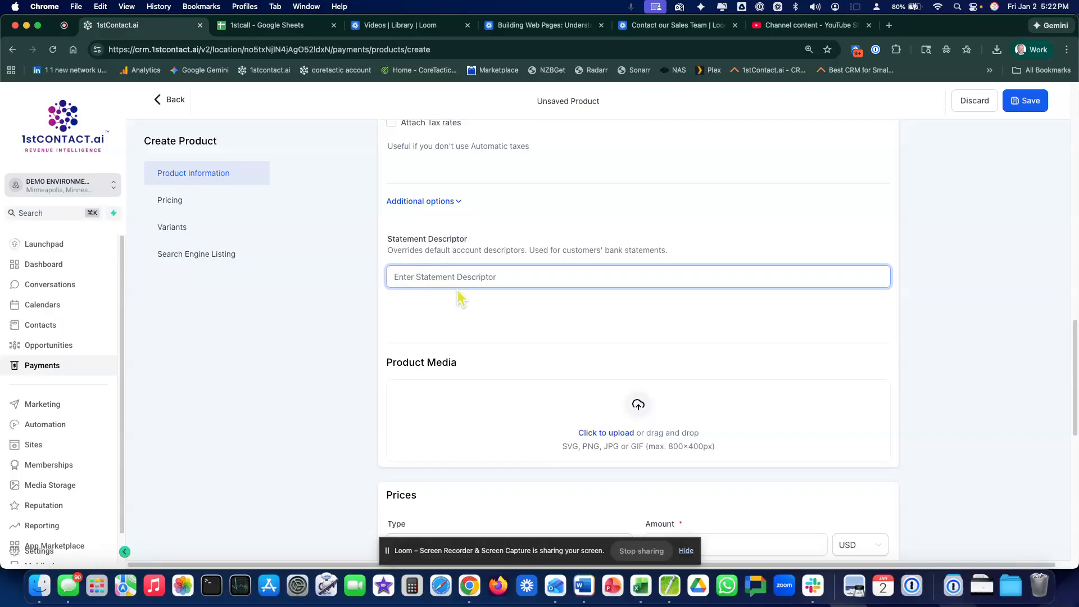
# Add the image 2.svg from Media Storage as the product media
pyautogui.scroll(-1, 481, 345)
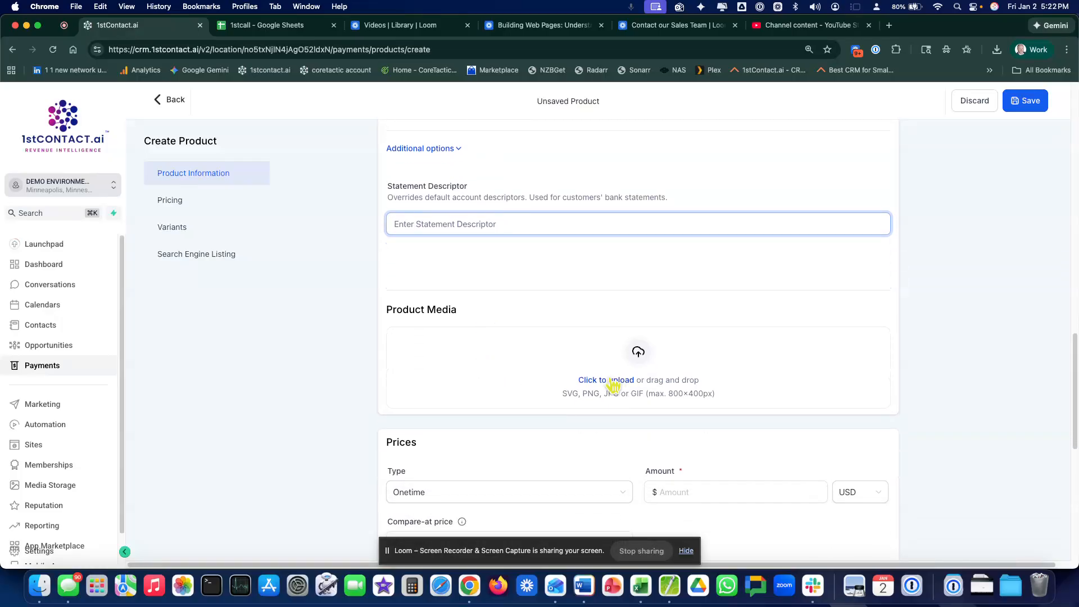
pyautogui.click(611, 379)
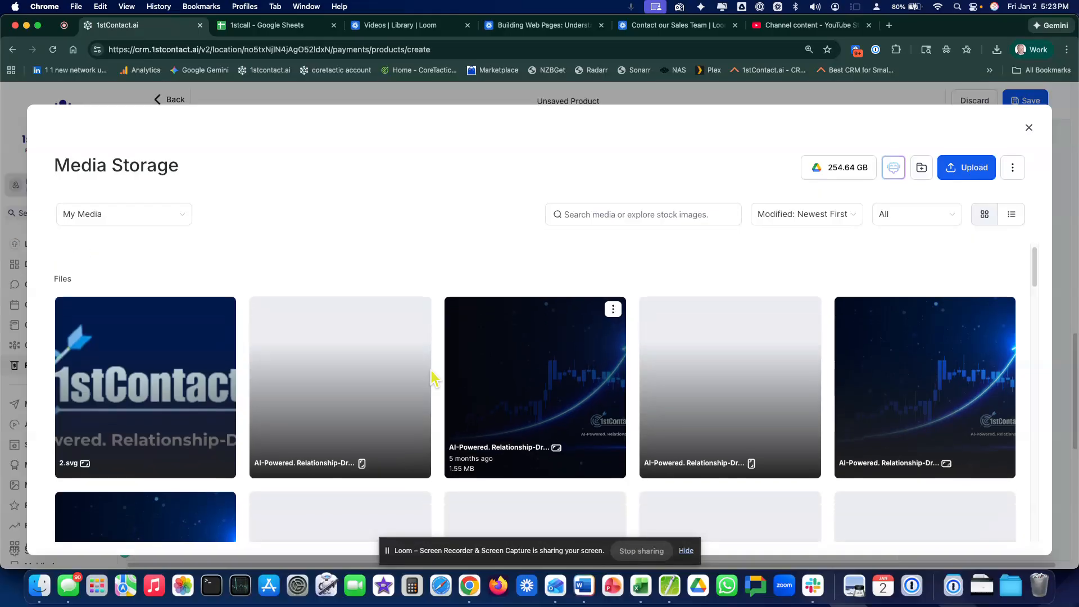
pyautogui.click(147, 356)
pyautogui.click(988, 279)
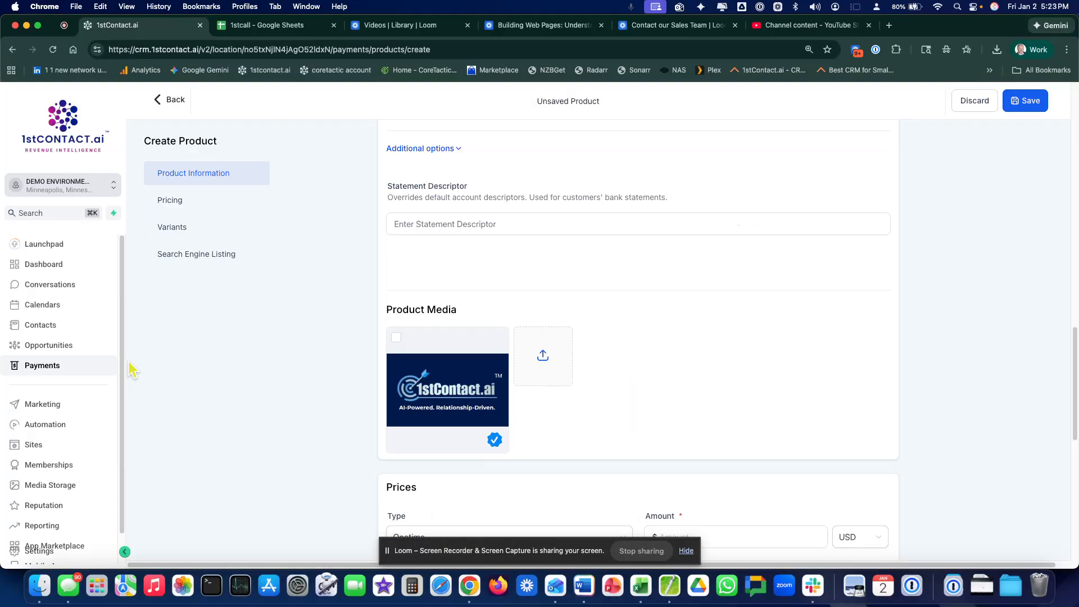
# Keep the price type Onetime and set the amount to $999 and the compare-at price to $1899
pyautogui.scroll(-5, 754, 363)
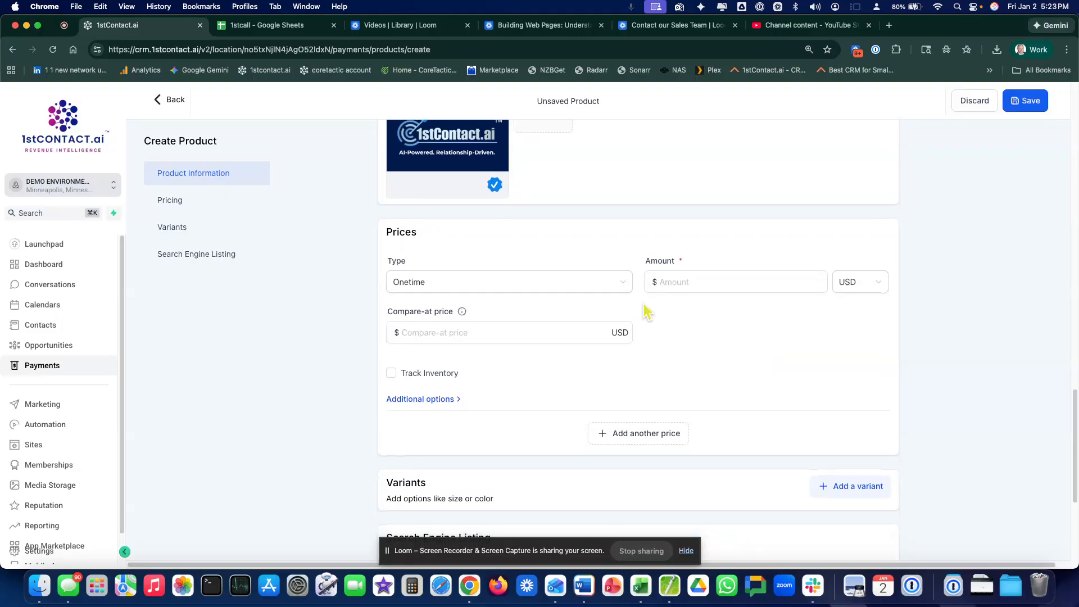
pyautogui.click(559, 283)
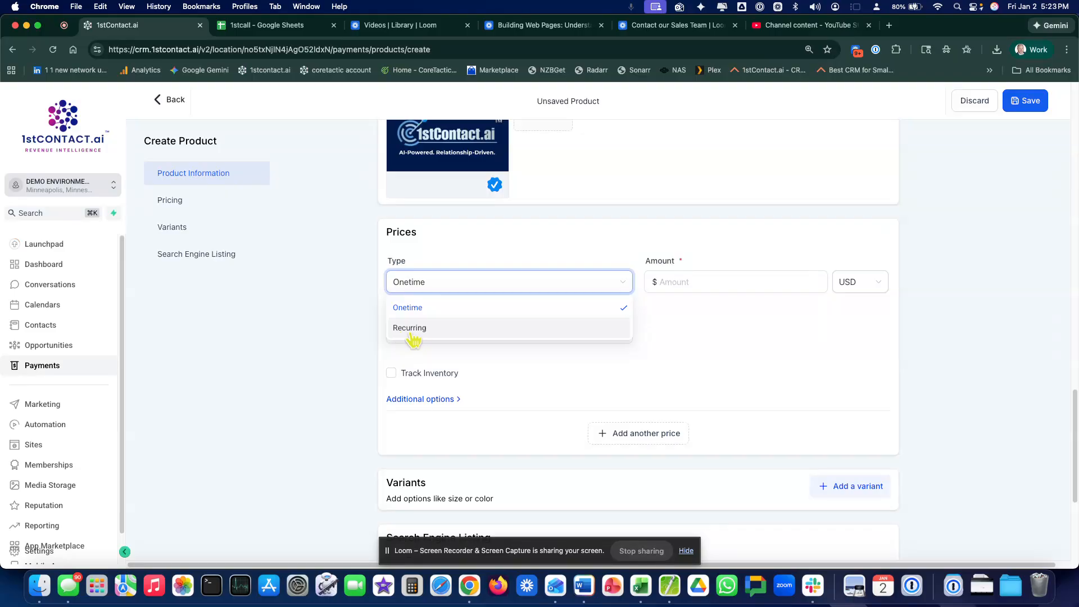
pyautogui.click(686, 277)
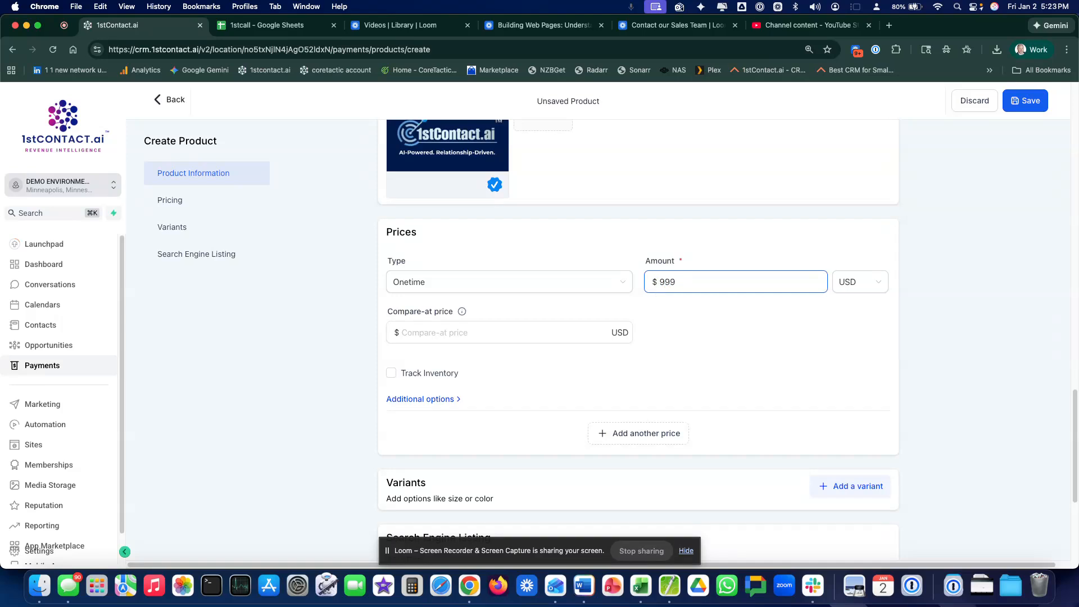
pyautogui.click(457, 334)
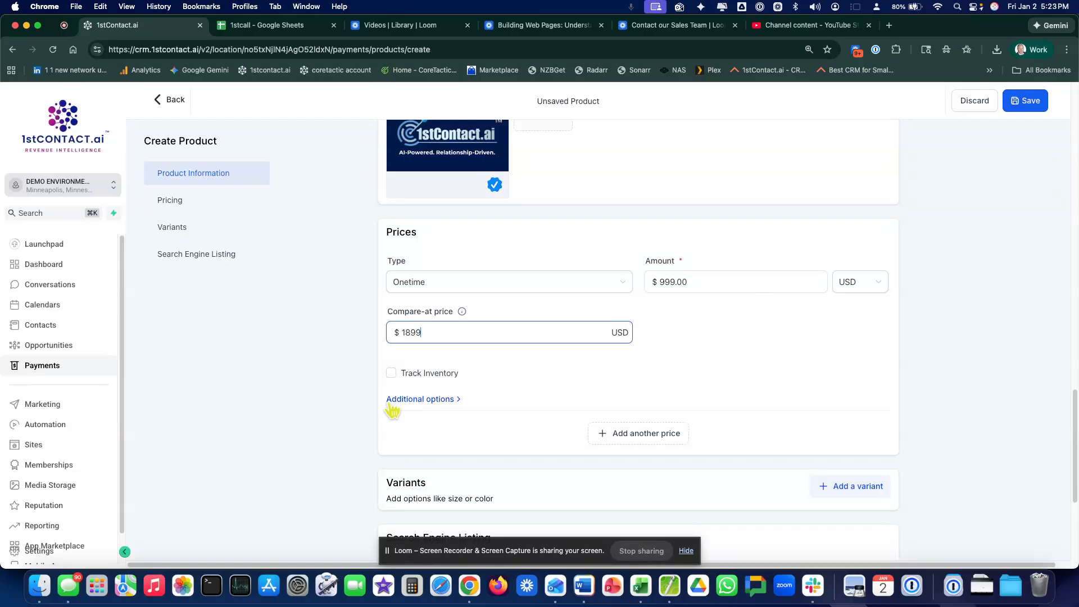
# Enable inventory tracking for the price with an available quantity of 30
pyautogui.click(391, 373)
pyautogui.click(664, 384)
pyautogui.write('30')
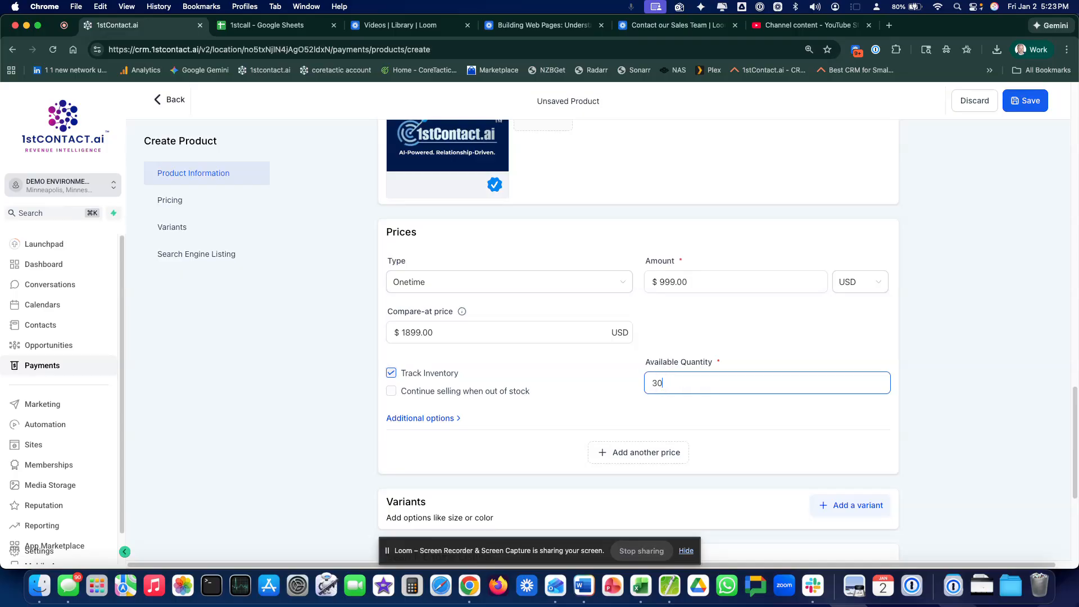
# Reveal the price's additional options and enter the price description "Great clubs at this price, offer expires soon."
pyautogui.click(403, 435)
pyautogui.click(409, 421)
pyautogui.scroll(-3, 537, 414)
pyautogui.click(517, 401)
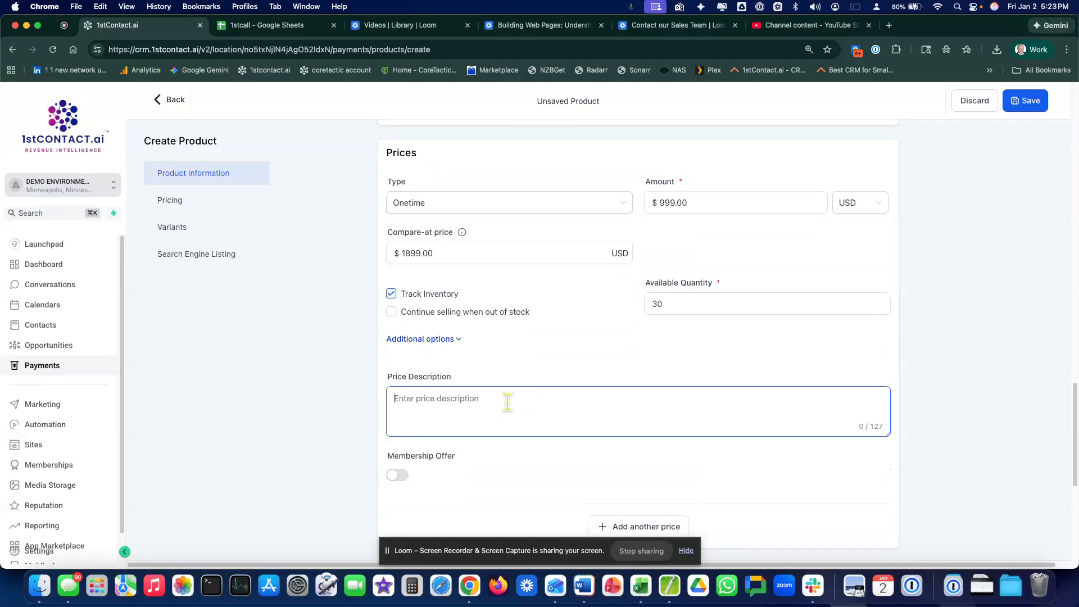
pyautogui.write('G')
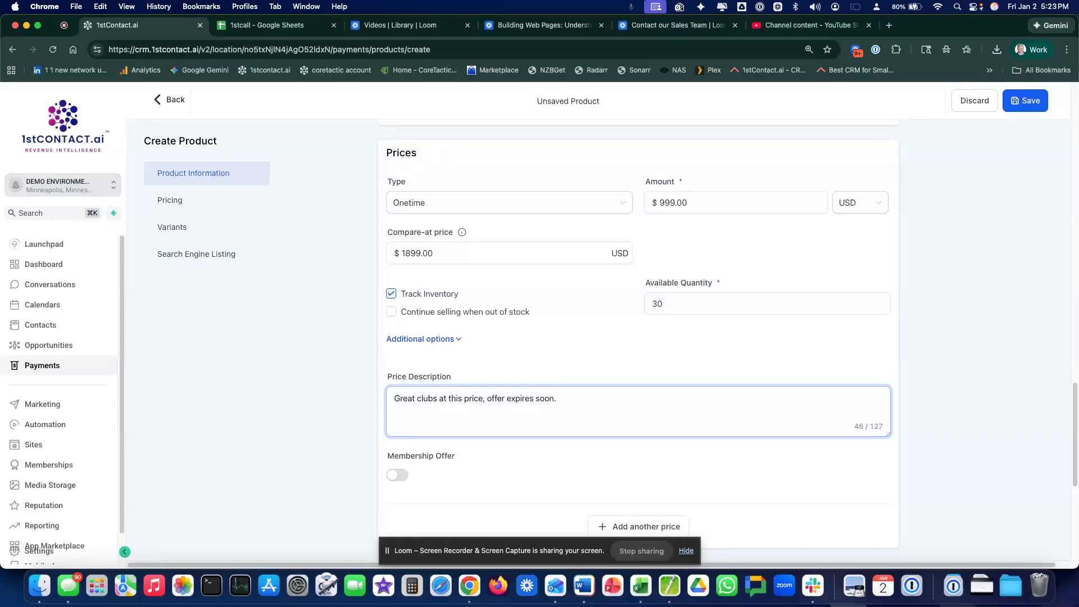
# Enable the Membership Offer for the price and select Business Owner Training
pyautogui.scroll(-3, 528, 388)
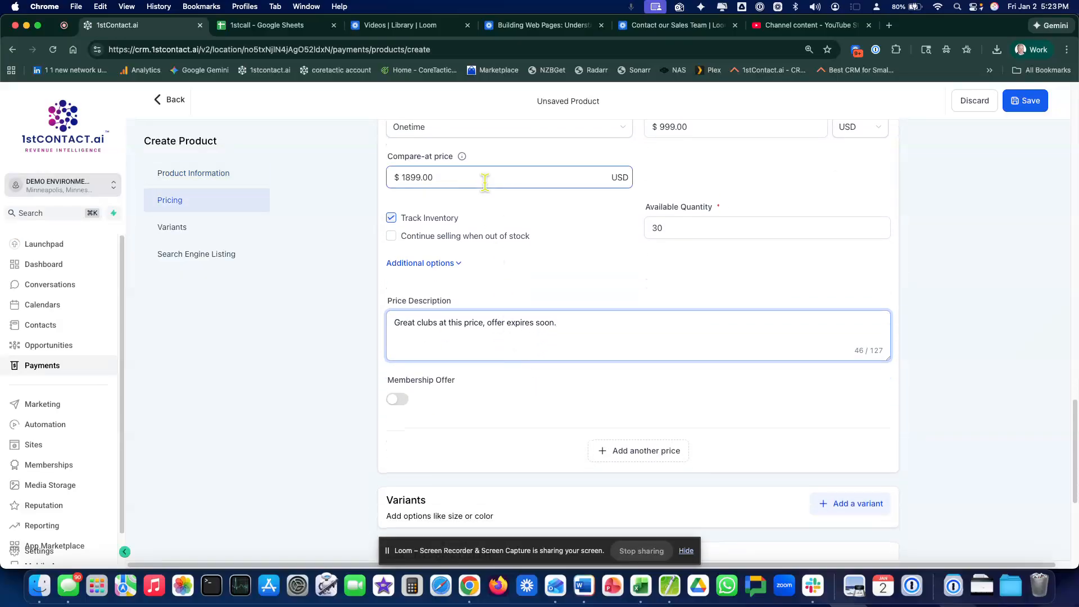
pyautogui.click(413, 402)
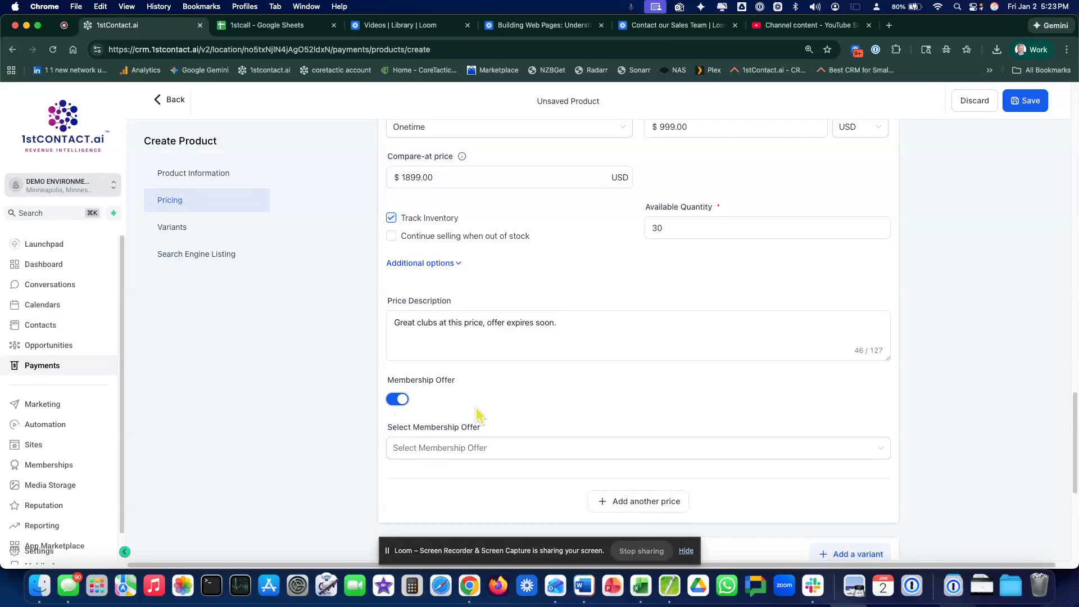
pyautogui.scroll(-3, 477, 413)
pyautogui.click(481, 360)
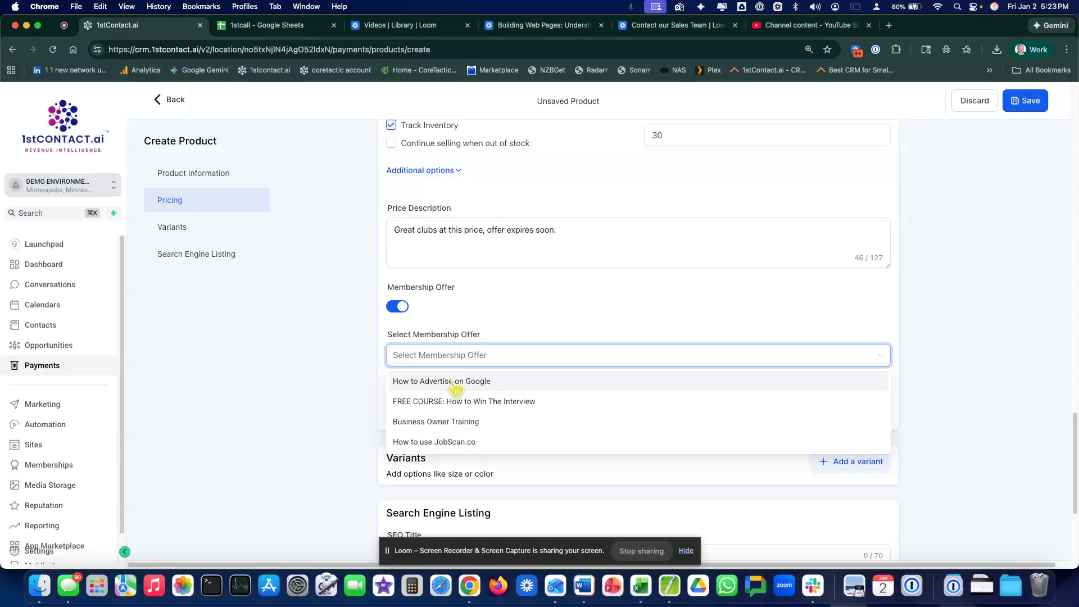
pyautogui.click(472, 422)
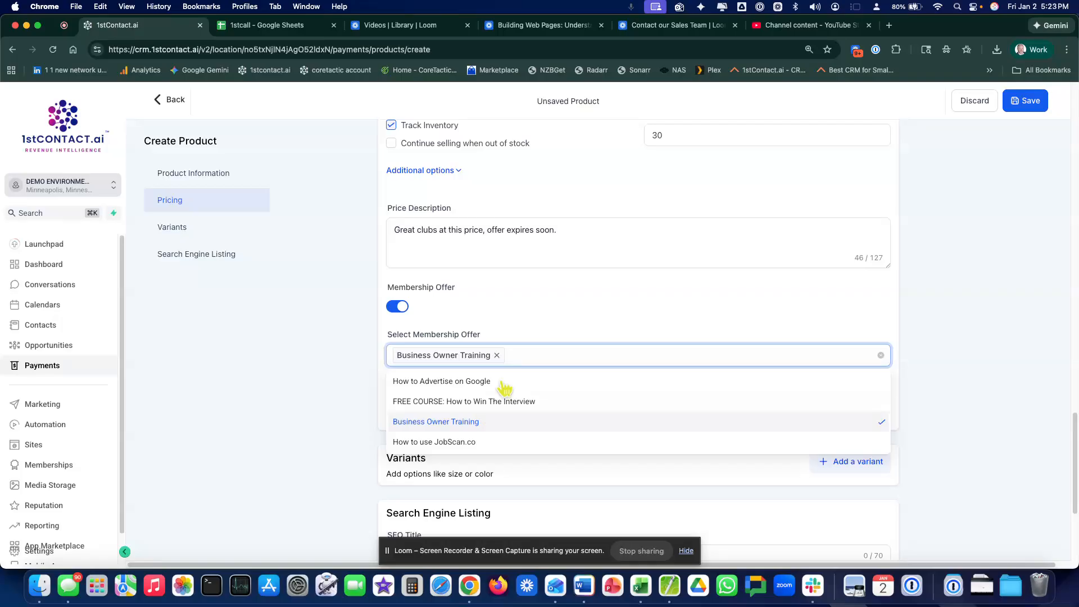
pyautogui.click(544, 298)
# Review the empty Variants and Search Engine Listing sections, then save the product and return to the product list
pyautogui.scroll(-3, 543, 306)
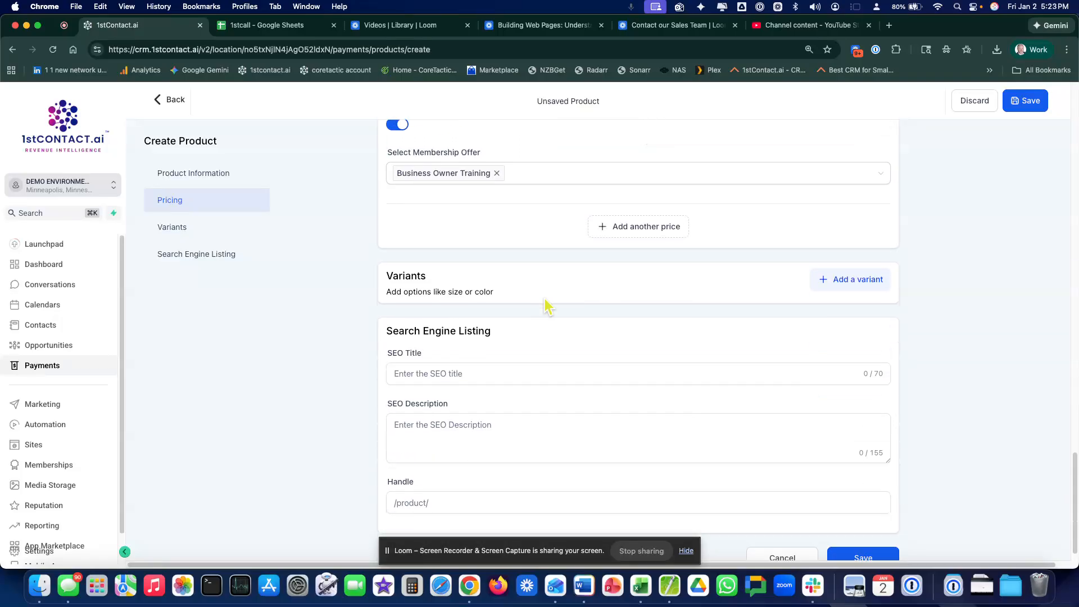
pyautogui.scroll(-1, 612, 310)
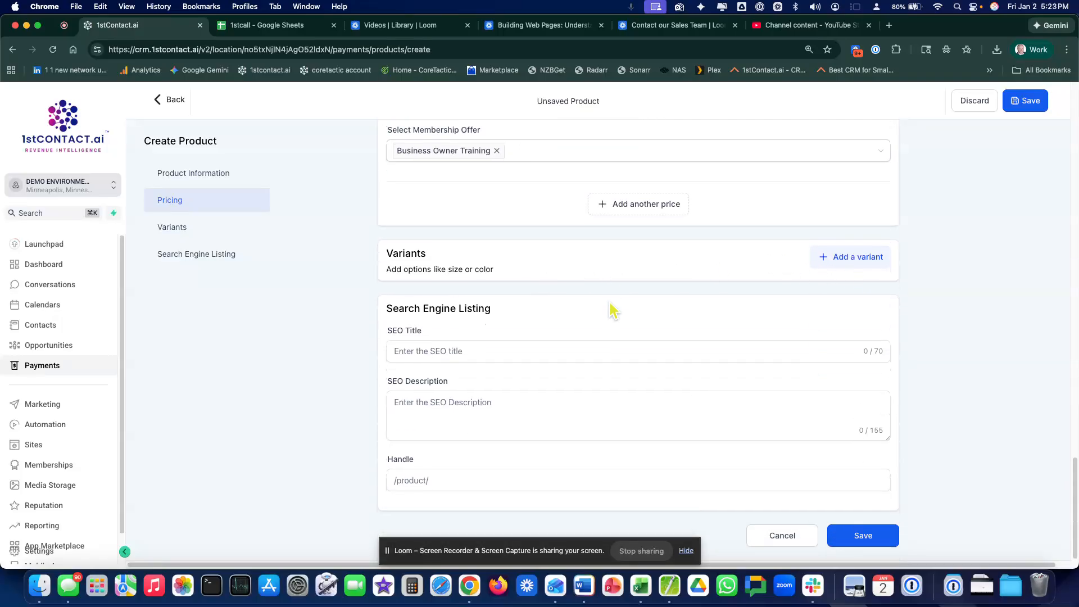
pyautogui.moveTo(388, 308); pyautogui.dragTo(558, 487)
pyautogui.click(581, 380)
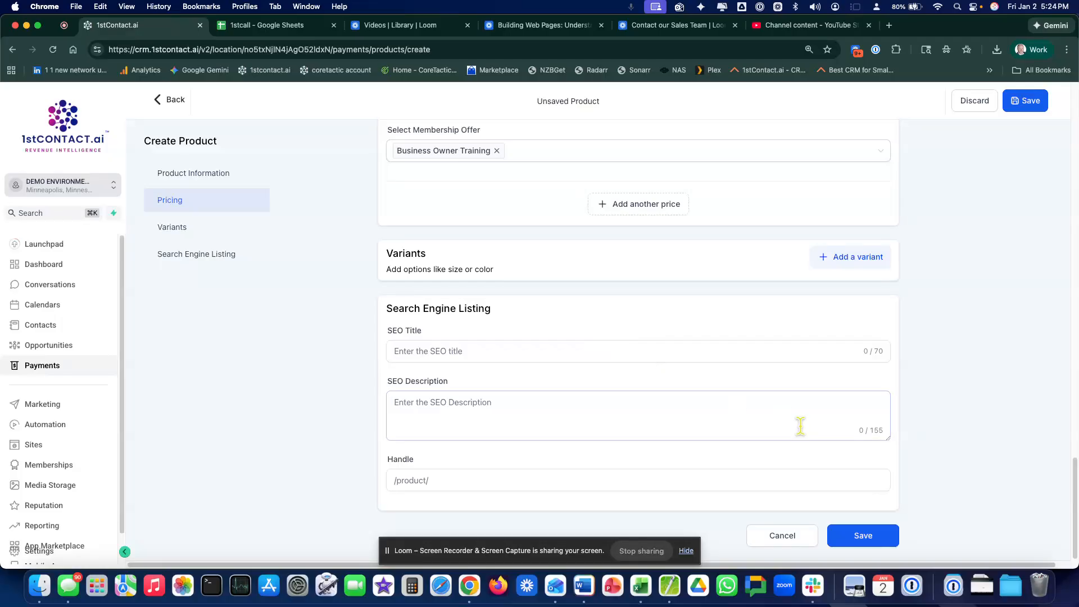
pyautogui.click(866, 538)
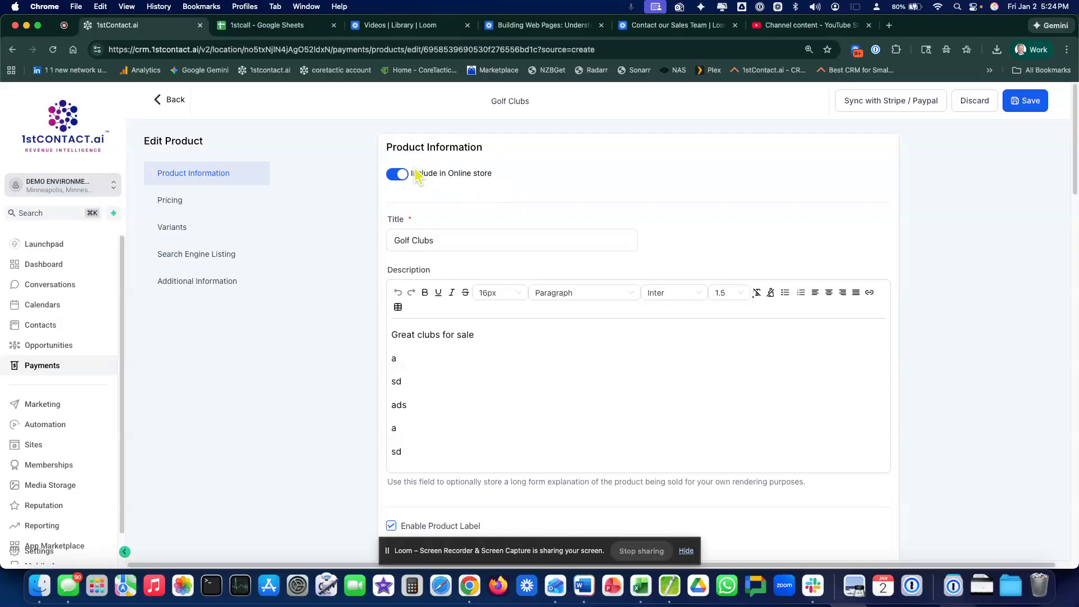
pyautogui.click(168, 102)
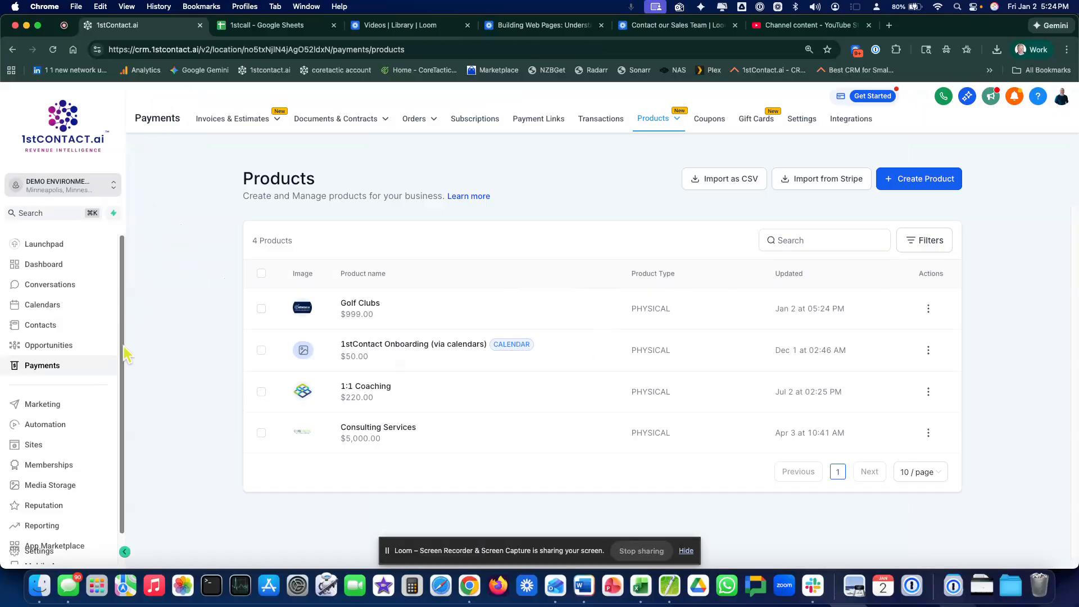
# Go to the Stores area under Sites and start a new store from templates
pyautogui.click(58, 453)
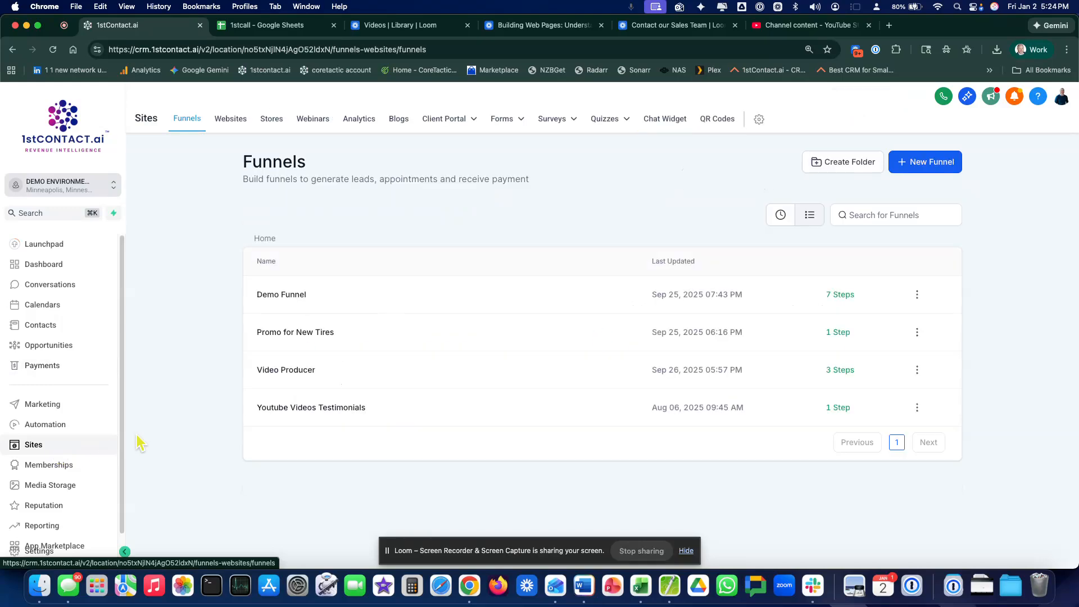
pyautogui.click(273, 120)
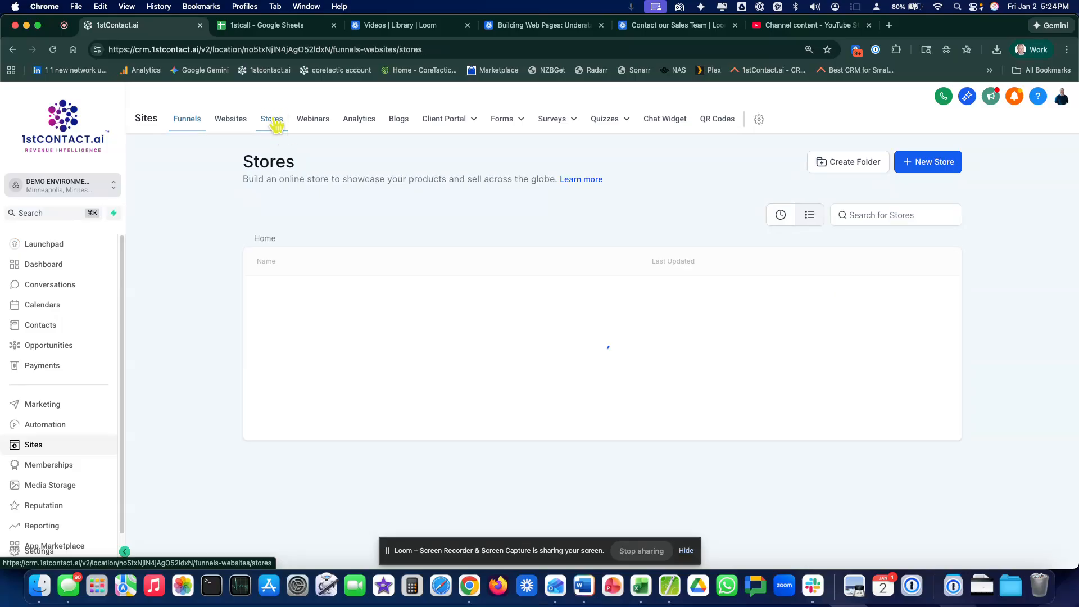
pyautogui.click(937, 164)
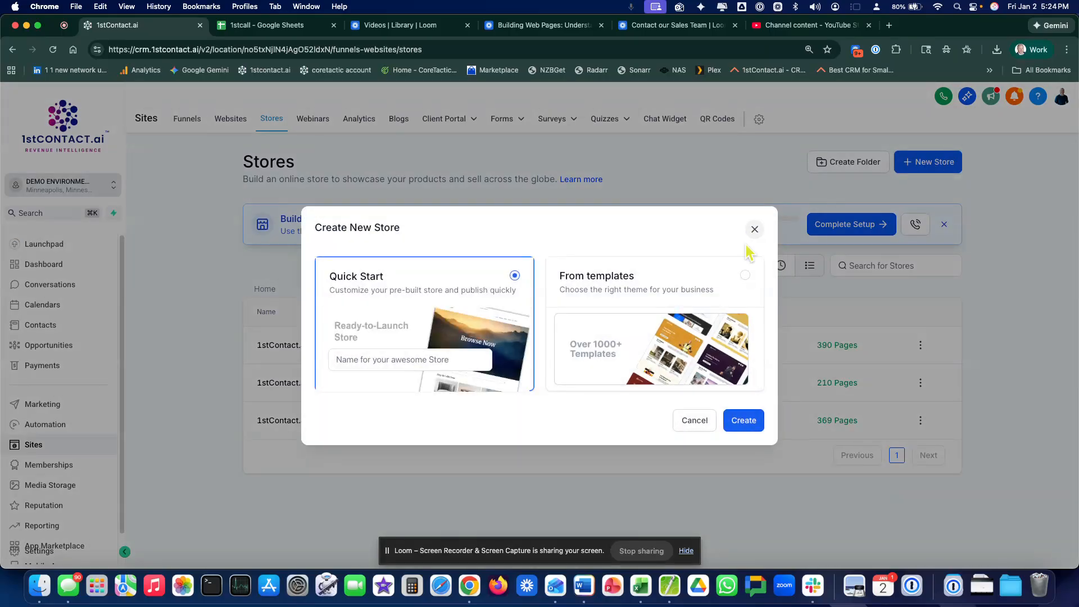
pyautogui.click(657, 295)
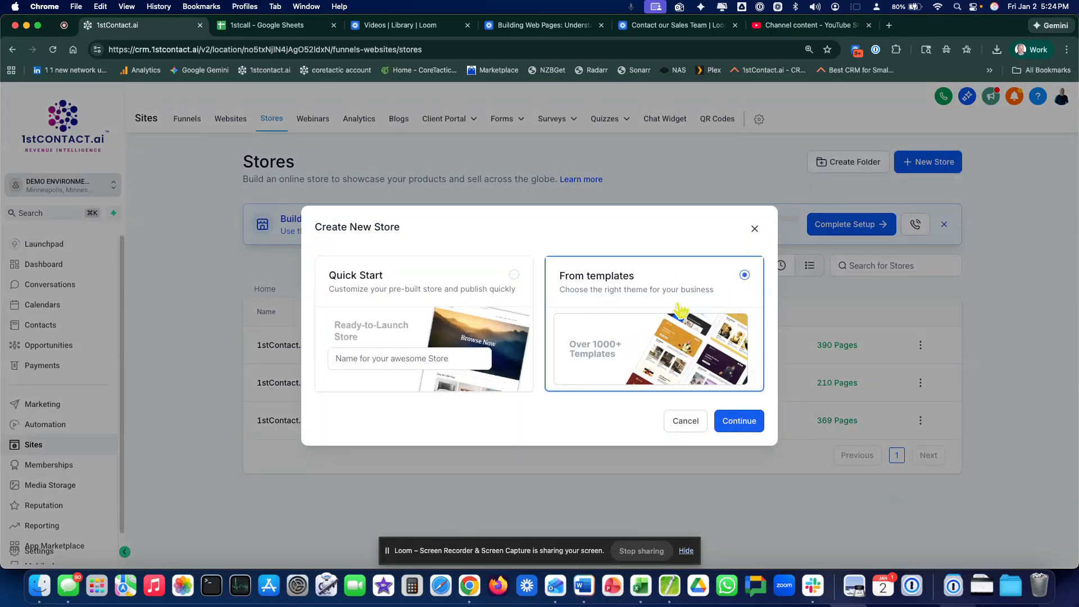
pyautogui.click(735, 425)
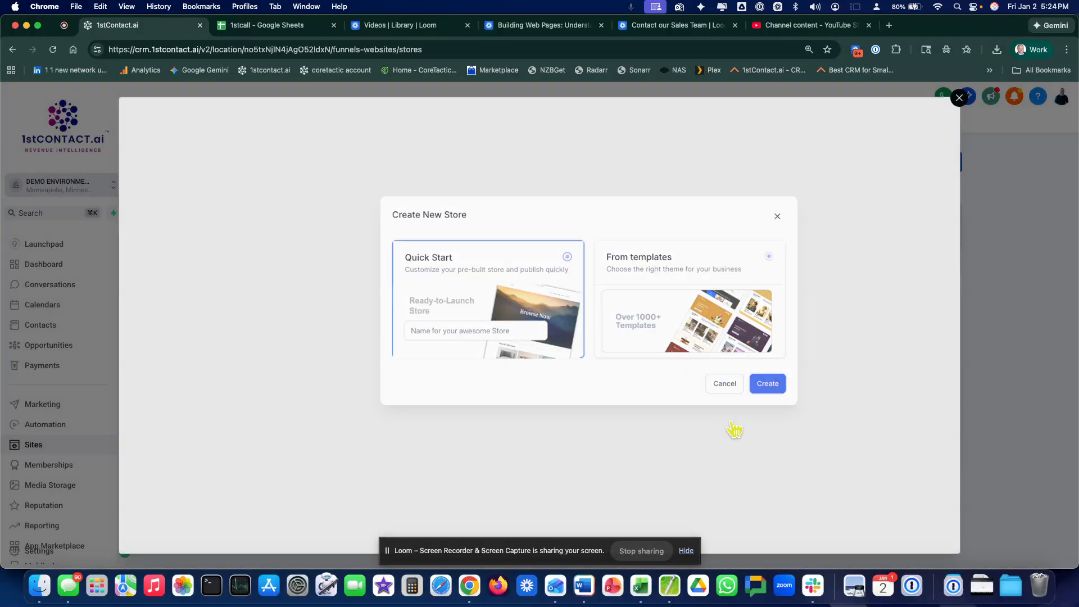
# Browse the store template library and choose the Car Audio and Video Store template
pyautogui.scroll(-6, 732, 430)
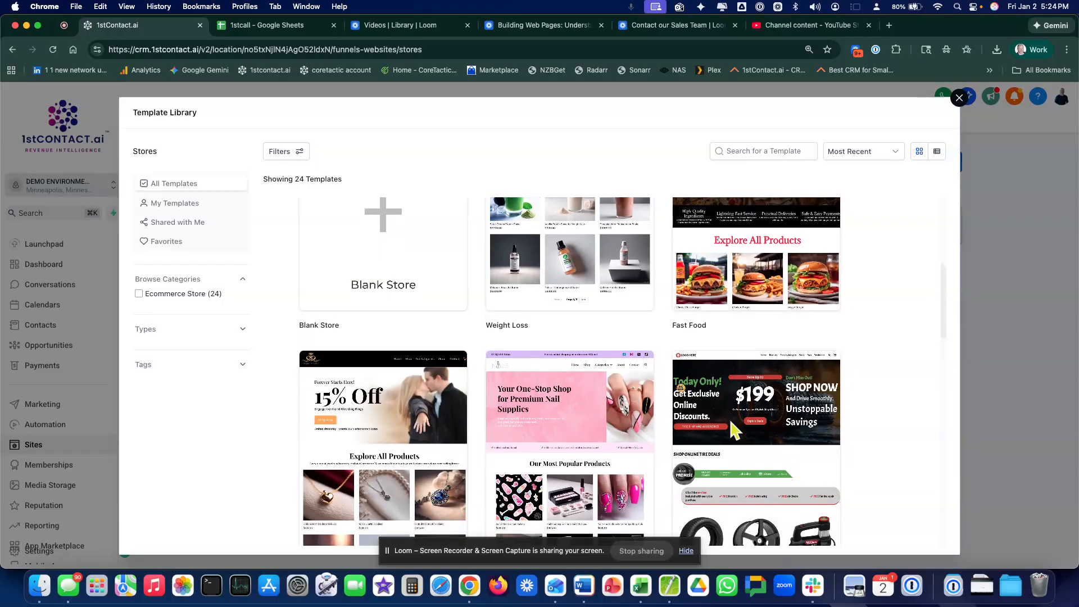
pyautogui.scroll(-8, 731, 424)
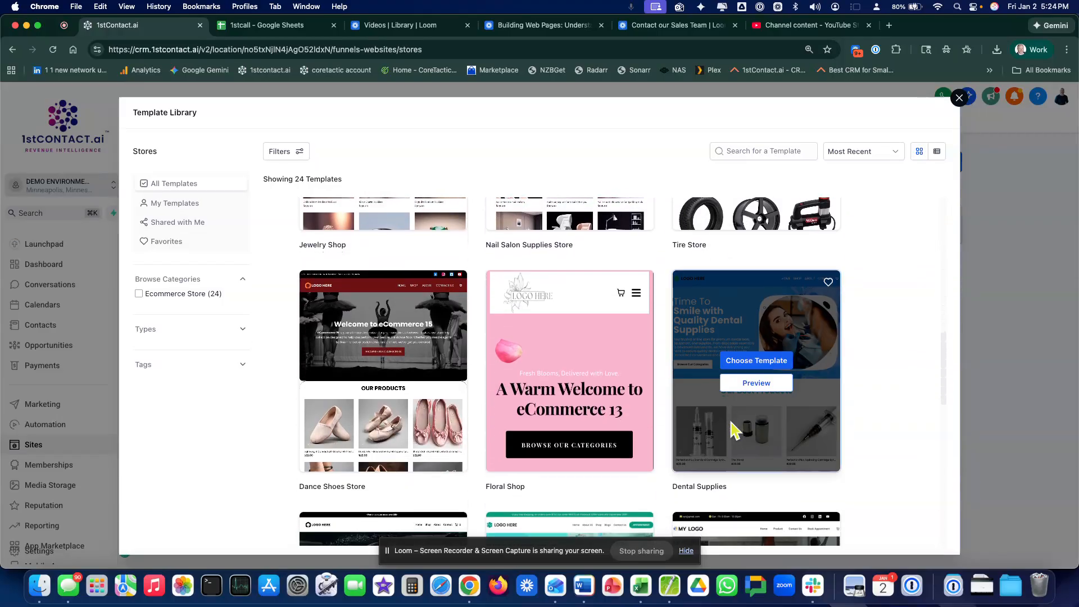
pyautogui.scroll(-3, 732, 431)
pyautogui.scroll(-6, 733, 431)
pyautogui.scroll(-4, 733, 430)
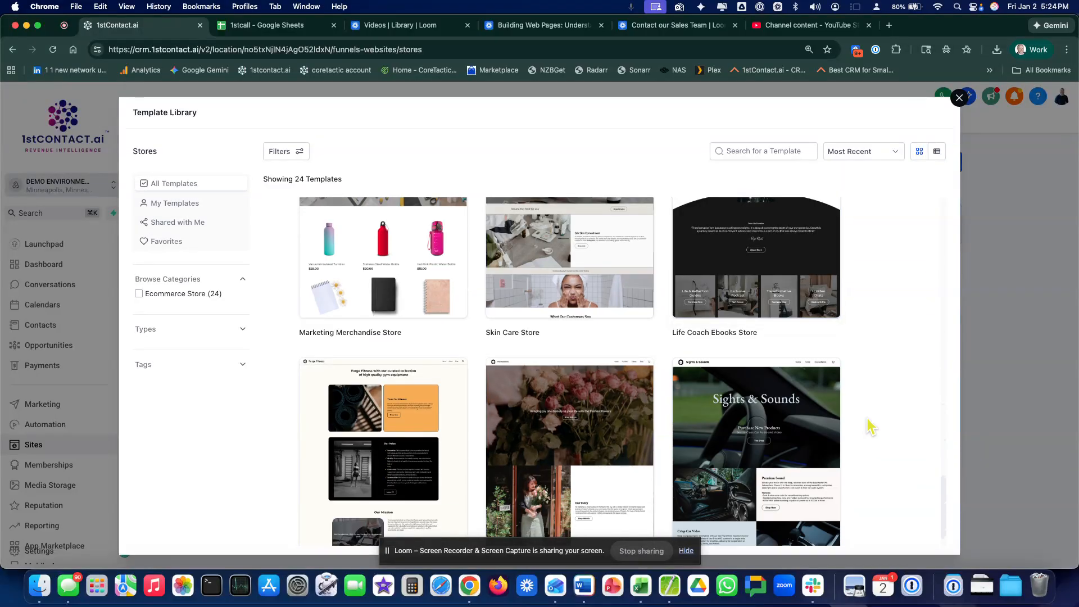
pyautogui.scroll(-1, 871, 427)
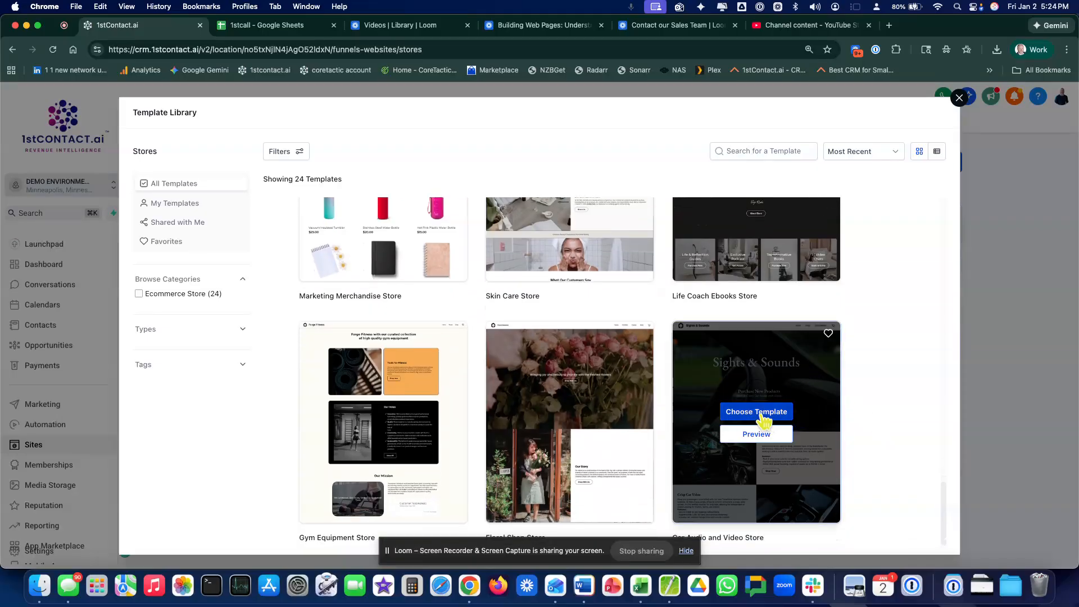
pyautogui.click(756, 414)
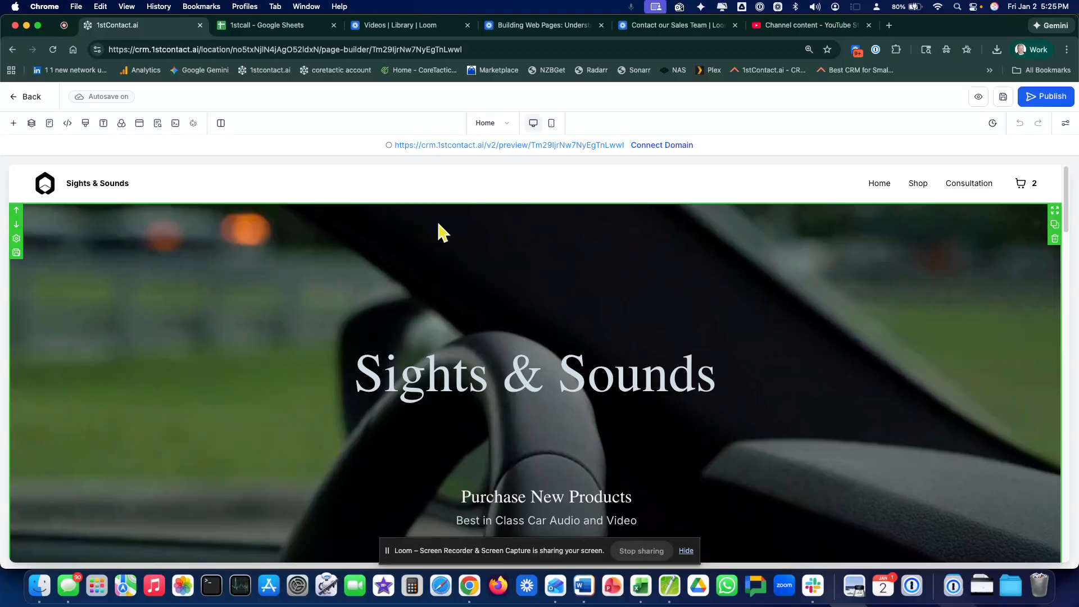
# Look over the store's home page and delete the "Sights & Sounds" headline and the "Purchase New Products" row from the hero section
pyautogui.scroll(-10, 631, 353)
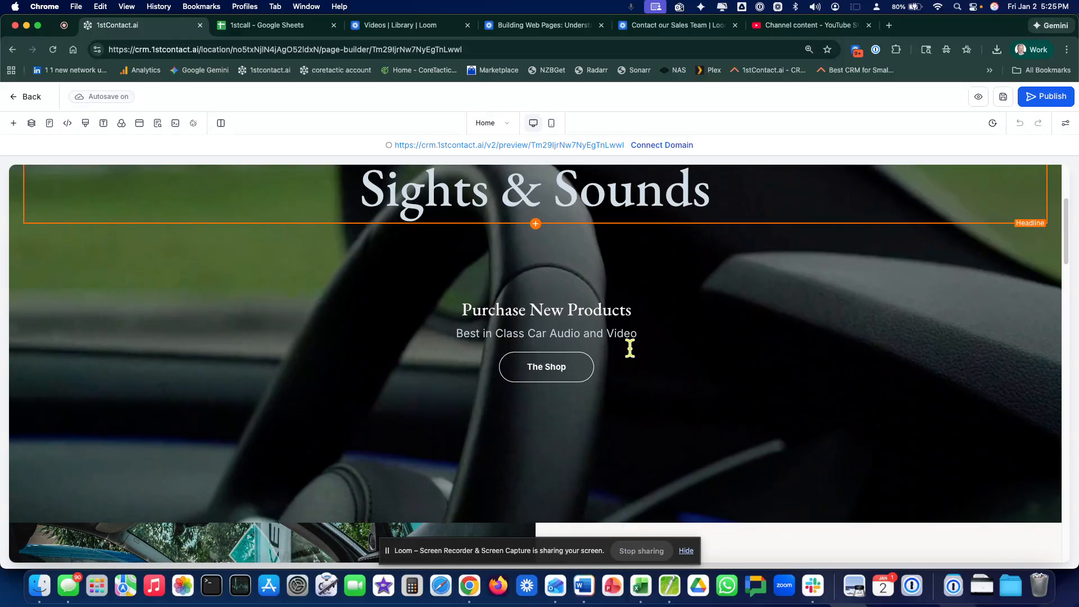
pyautogui.scroll(-8, 629, 348)
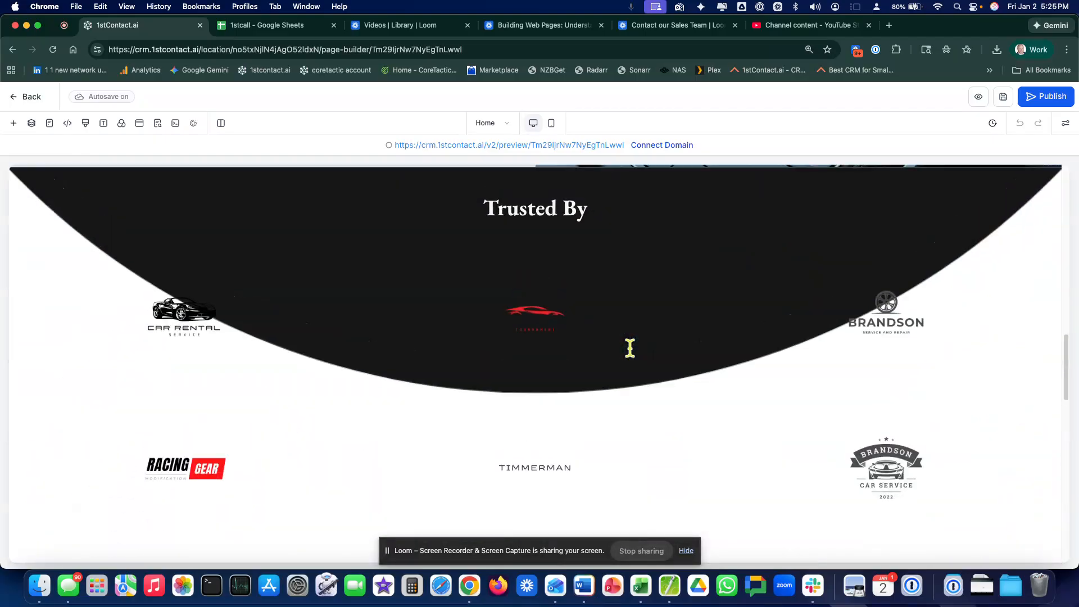
pyautogui.scroll(18, 629, 347)
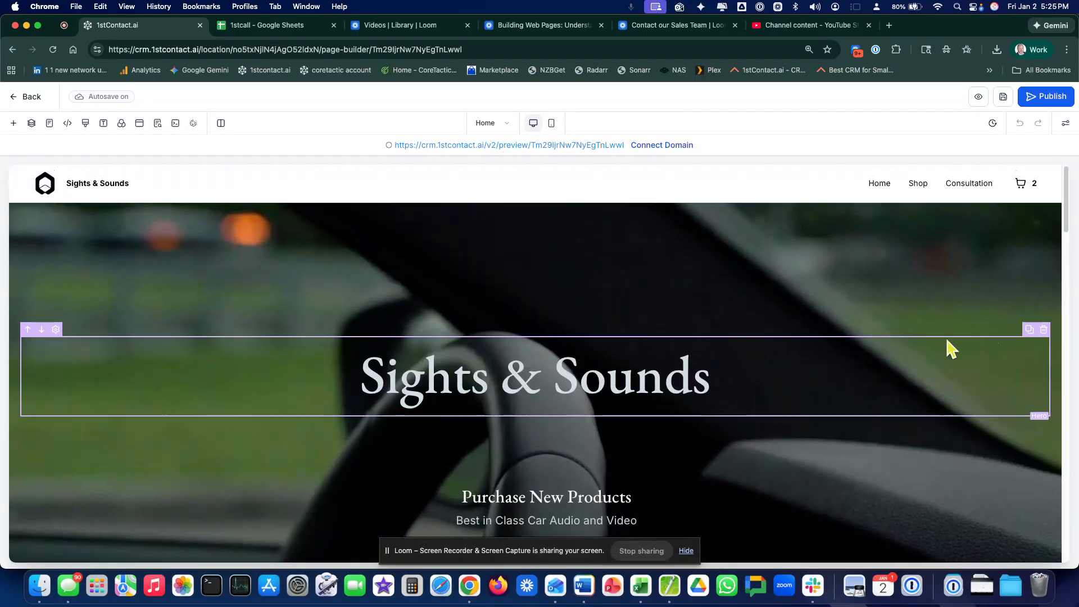
pyautogui.click(1043, 330)
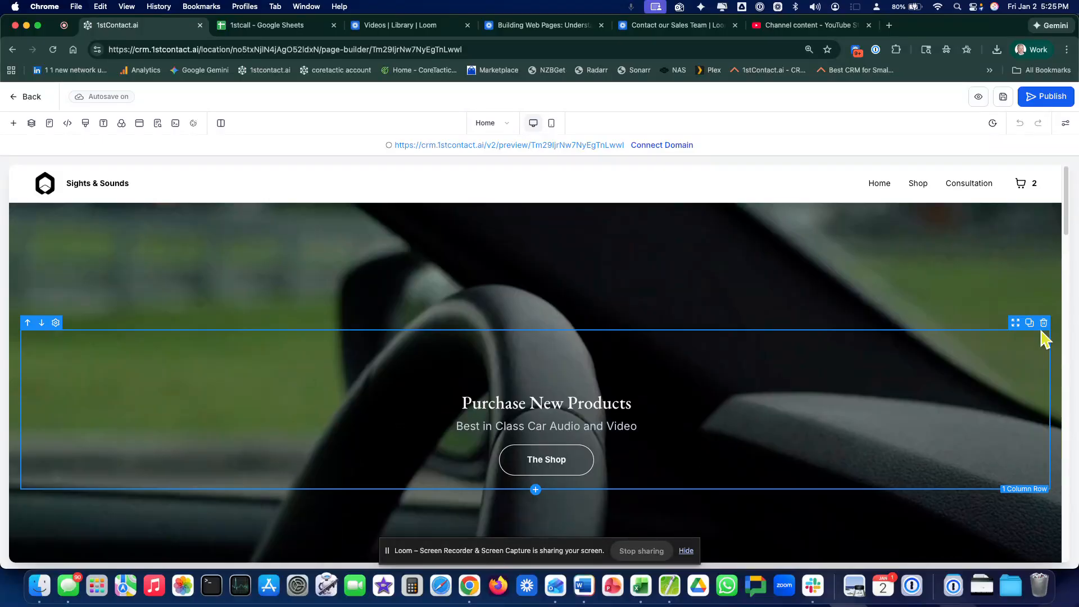
pyautogui.click(1043, 323)
# Delete the Premium Sound image and text columns, and remove their emptied callout section
pyautogui.scroll(-8, 999, 360)
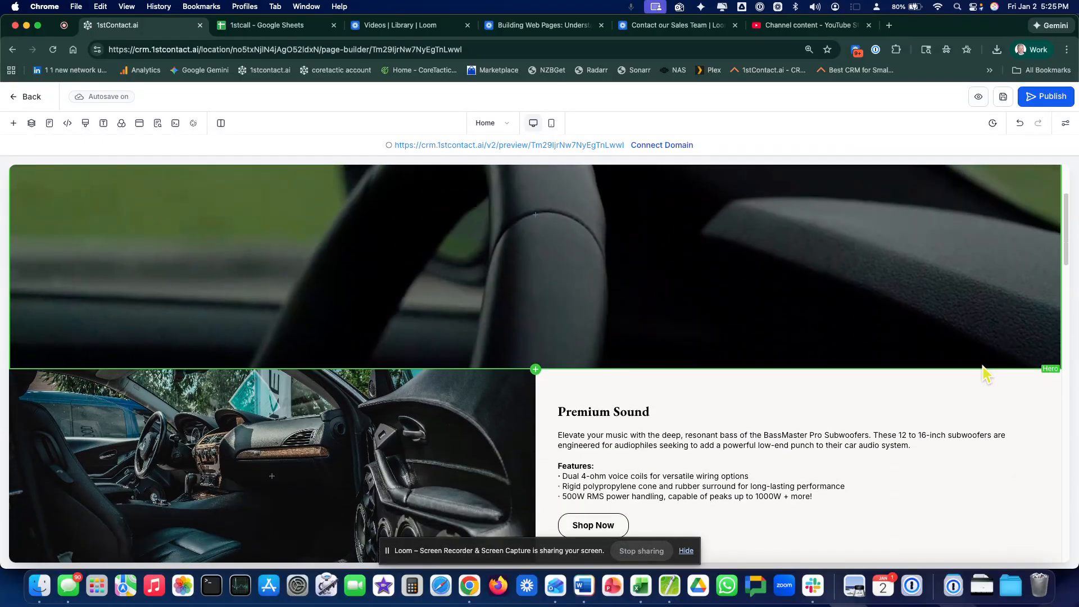
pyautogui.scroll(3, 413, 236)
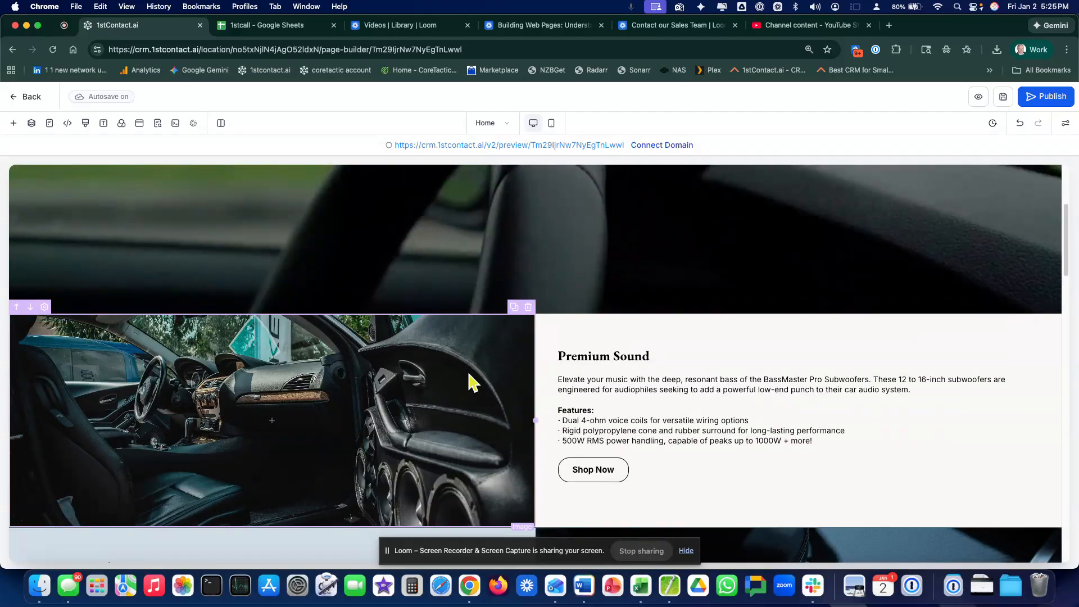
pyautogui.click(528, 307)
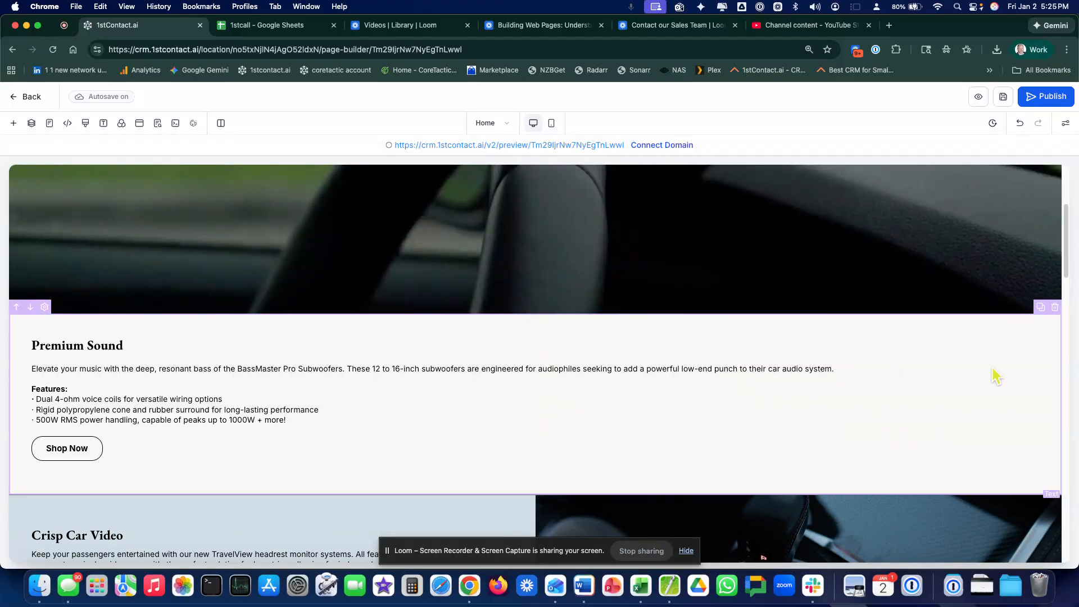
pyautogui.click(1055, 307)
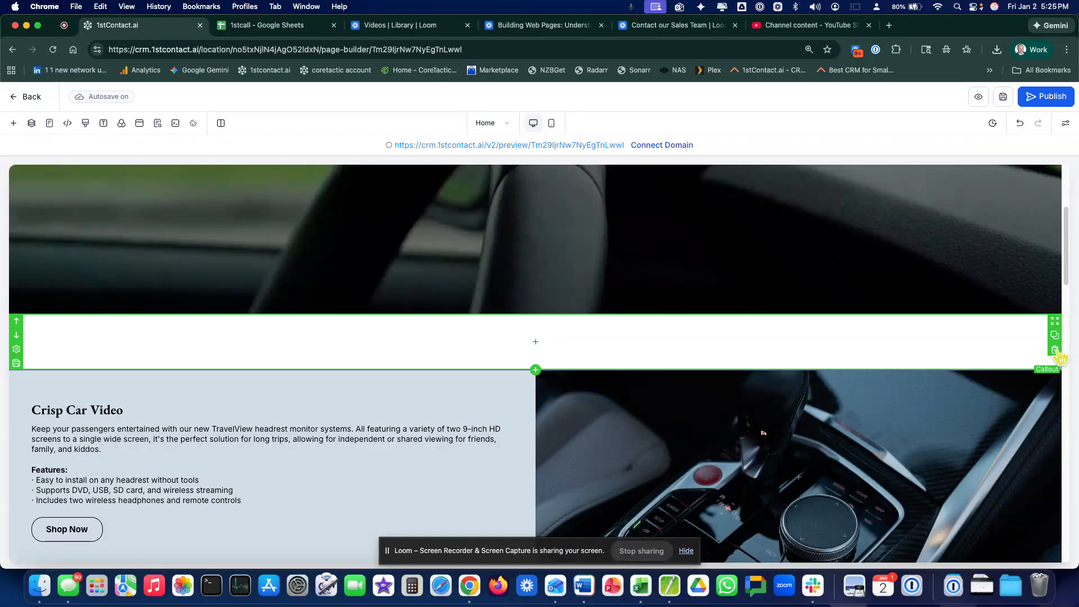
pyautogui.click(1055, 348)
# Delete the Crisp Car Video image and text columns together with their emptied section
pyautogui.click(1054, 308)
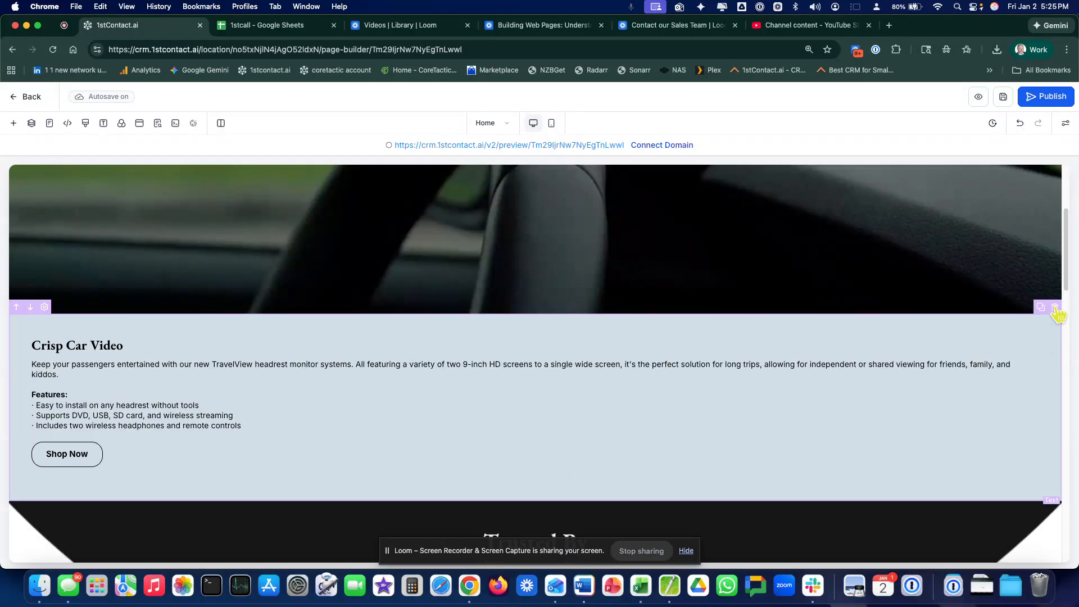
pyautogui.click(1055, 308)
pyautogui.click(1053, 361)
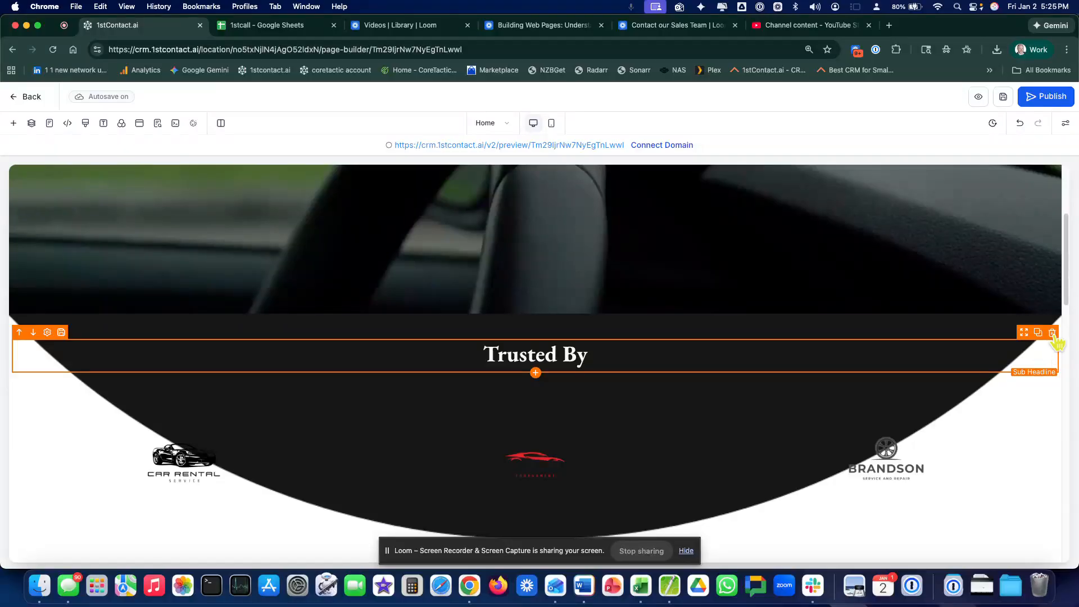
# Delete the "Trusted By" headline and the first row of brand logos beneath it
pyautogui.click(1054, 335)
pyautogui.click(1055, 337)
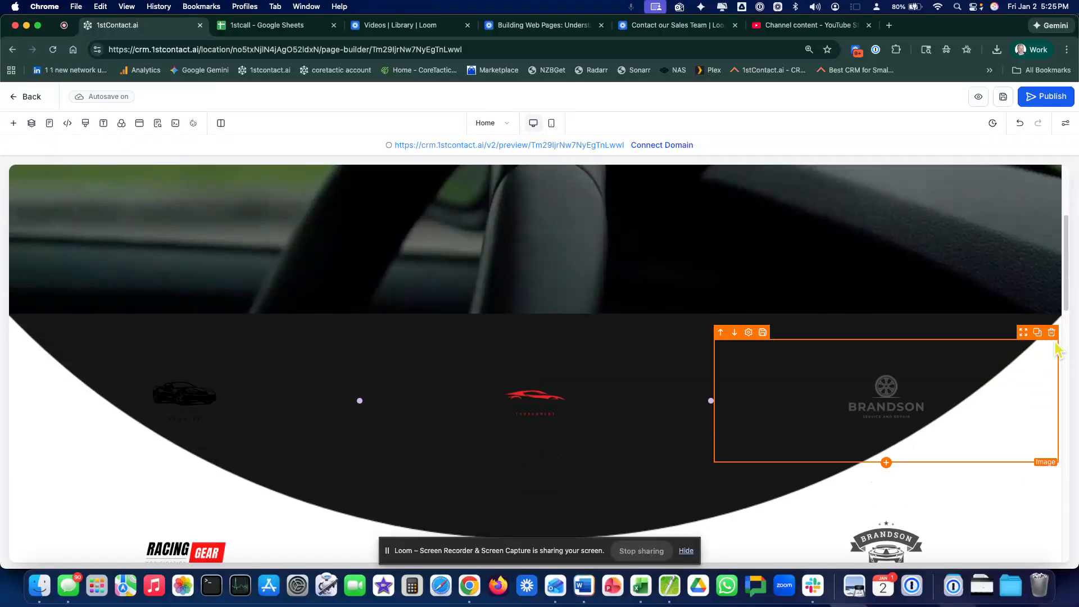
pyautogui.click(1052, 333)
pyautogui.click(1054, 314)
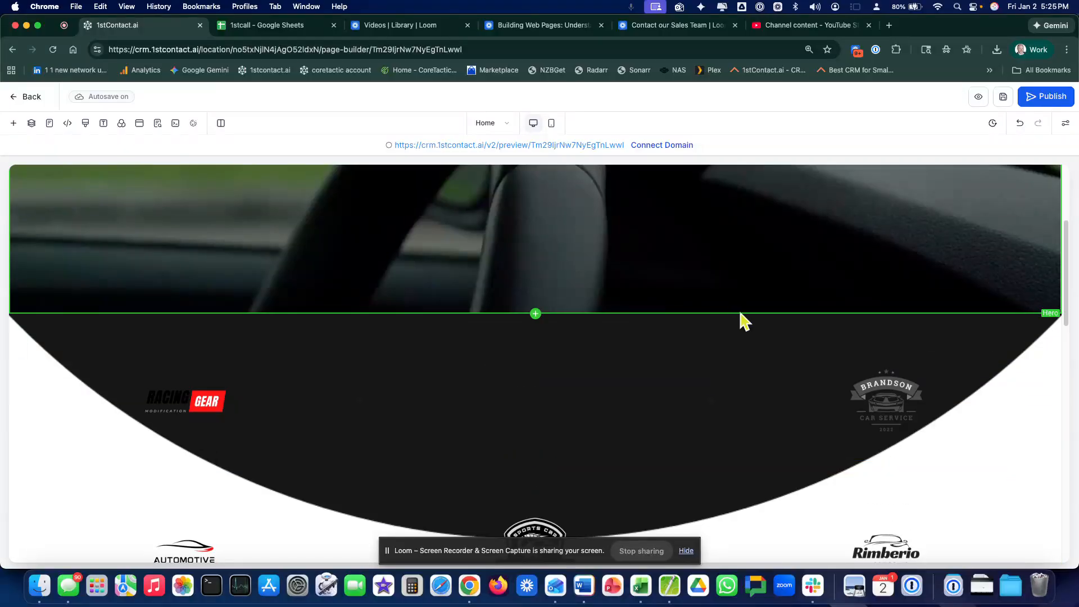
# Add a Featured Products store element directly below the hero section of the home page
pyautogui.scroll(5, 541, 308)
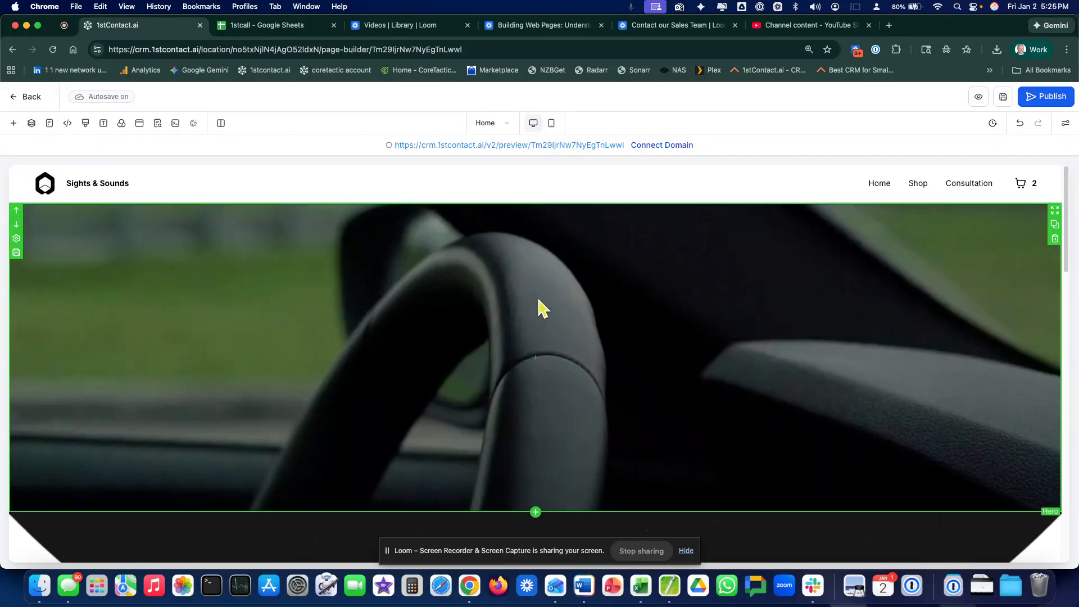
pyautogui.scroll(-15, 469, 326)
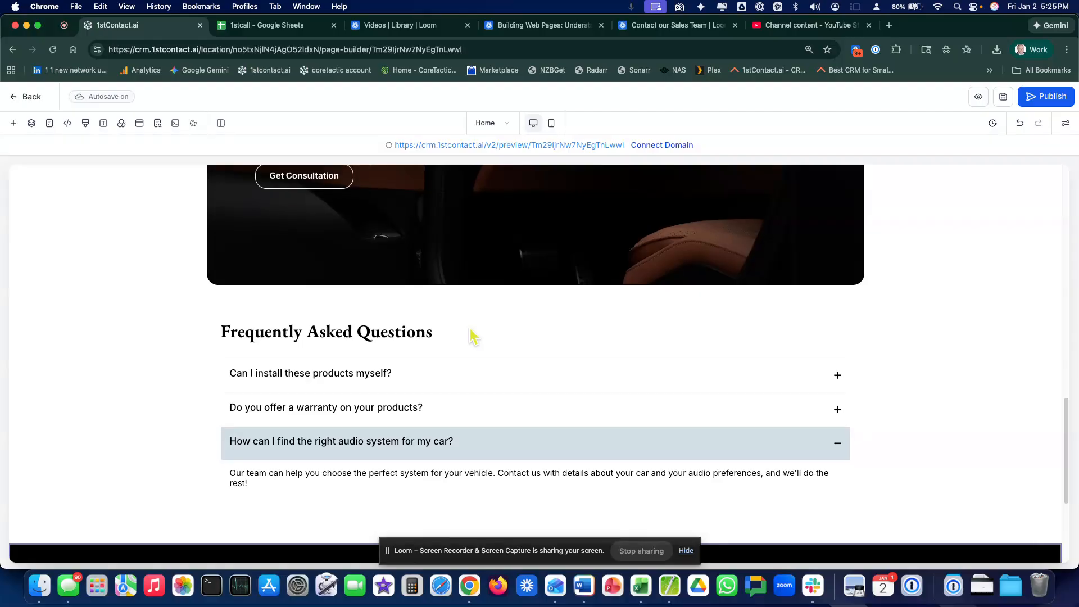
pyautogui.scroll(15, 472, 336)
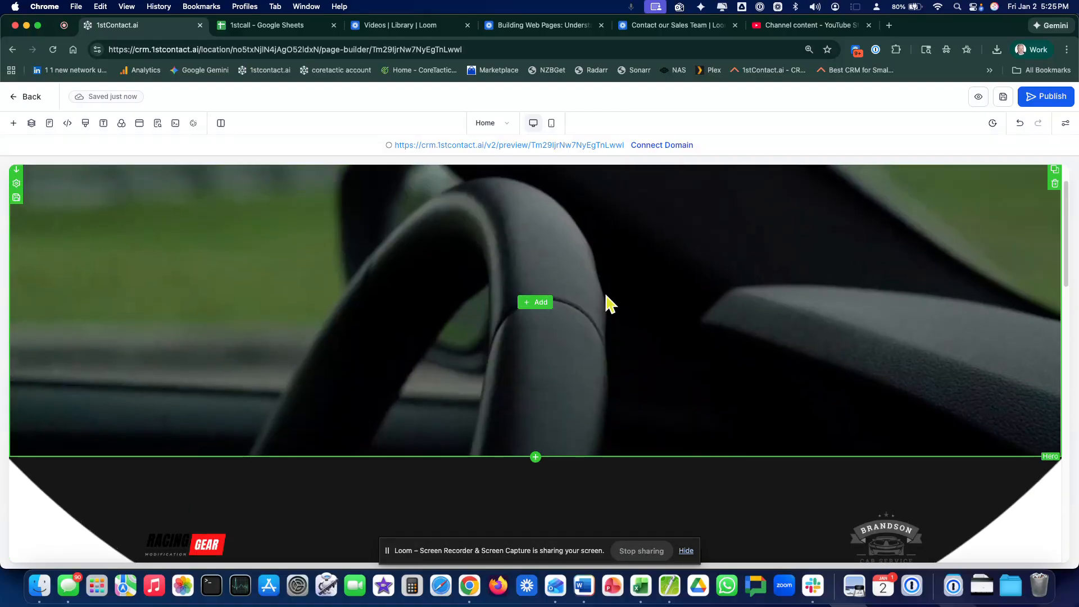
pyautogui.scroll(2, 609, 302)
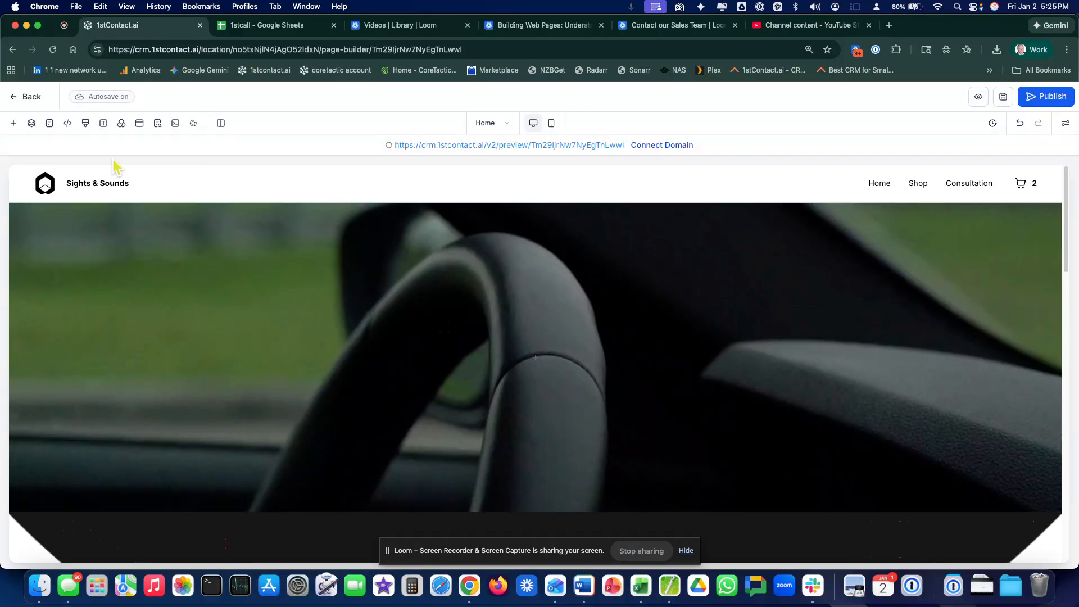
pyautogui.click(13, 123)
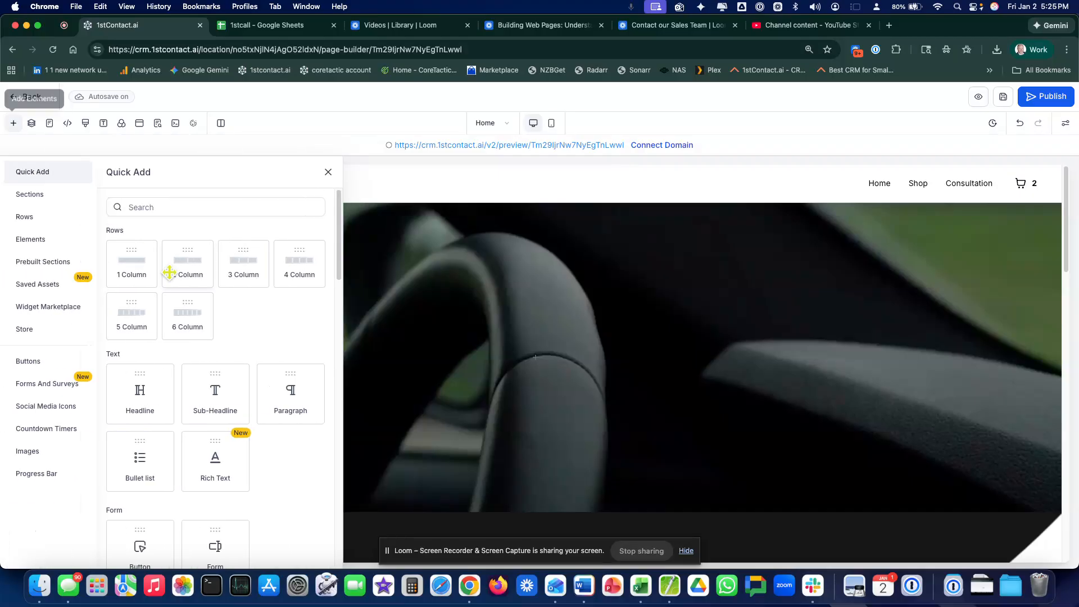
pyautogui.scroll(-3, 234, 321)
pyautogui.scroll(-5, 242, 317)
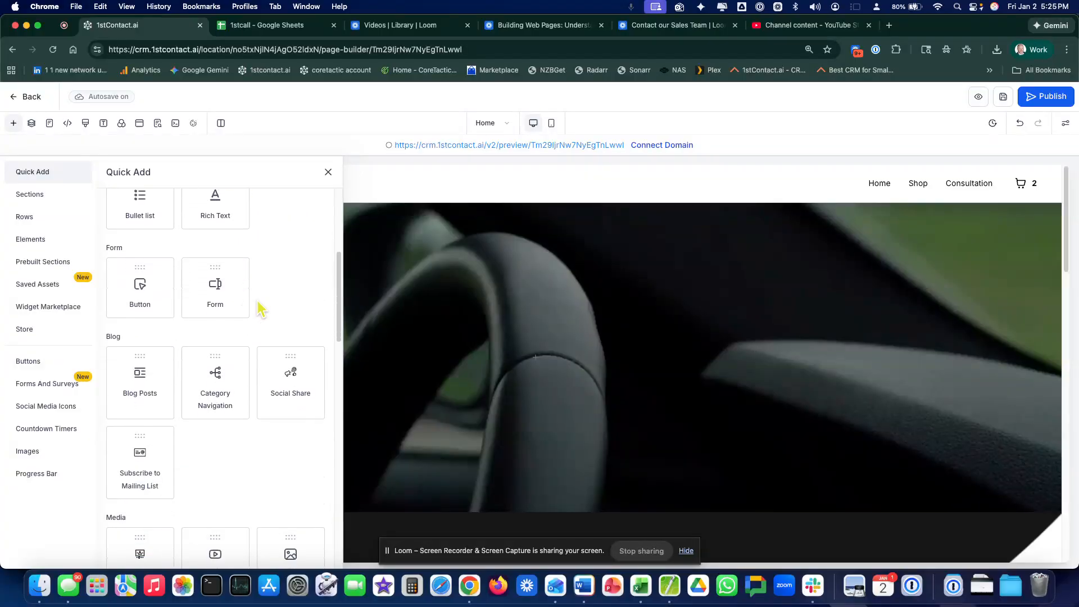
pyautogui.scroll(-6, 247, 351)
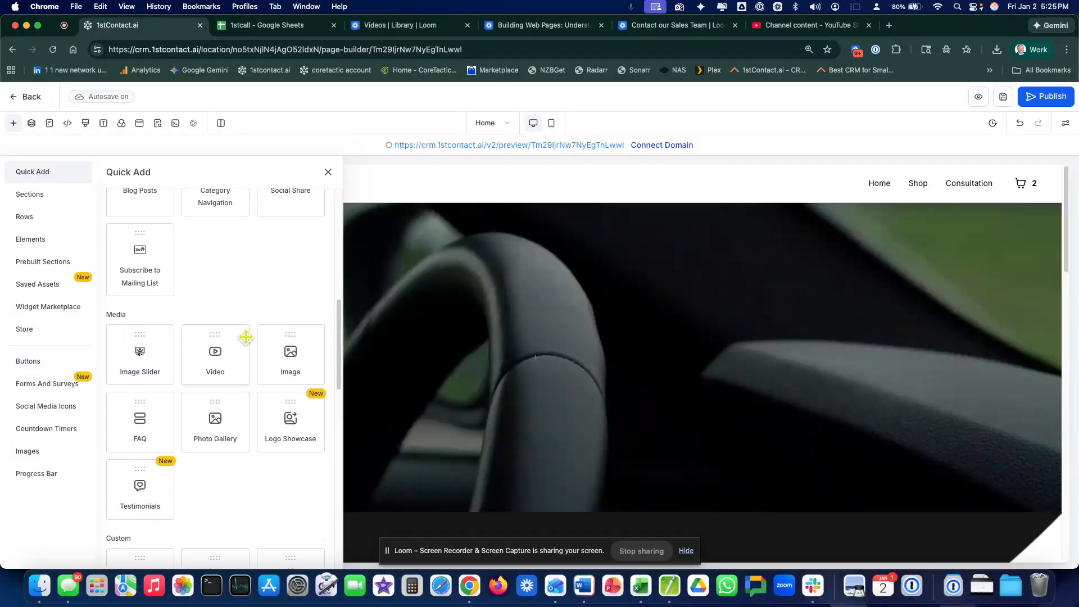
pyautogui.scroll(-4, 250, 342)
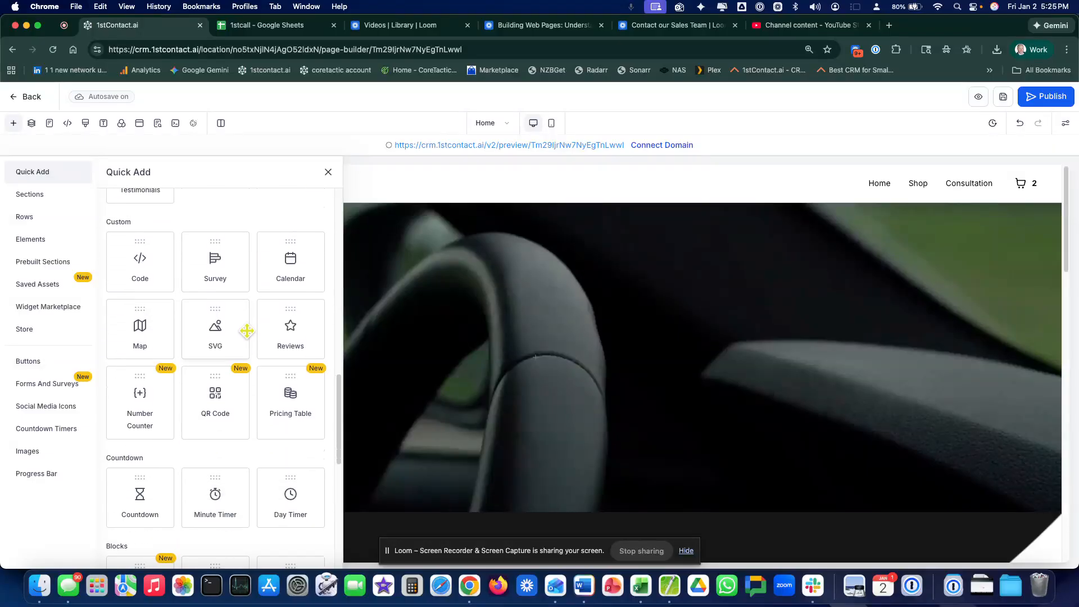
pyautogui.scroll(-1, 247, 332)
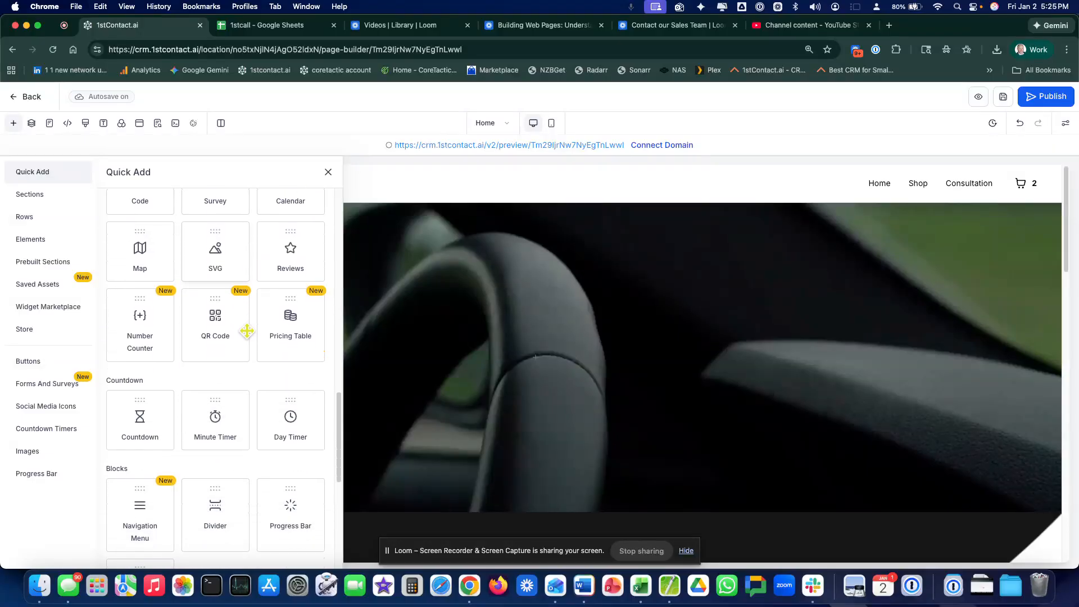
pyautogui.scroll(-3, 238, 333)
pyautogui.scroll(-5, 236, 331)
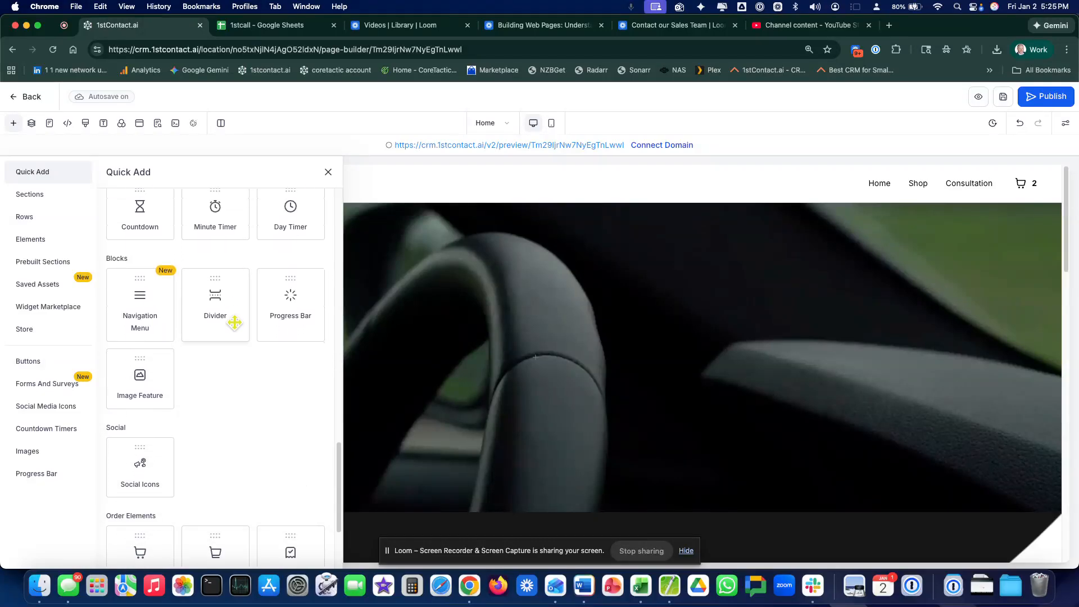
pyautogui.scroll(-2, 235, 323)
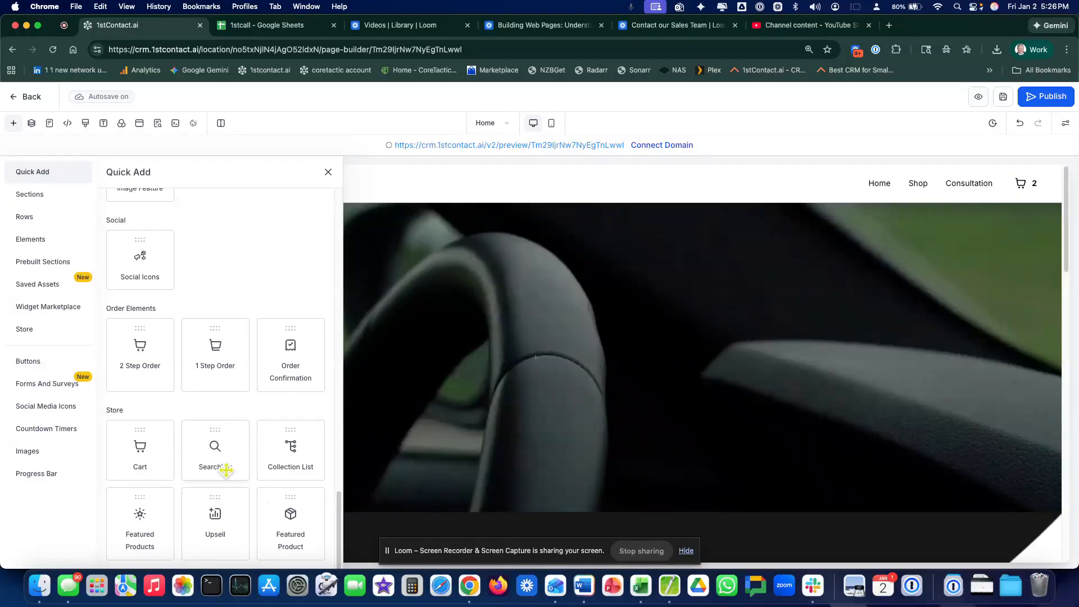
pyautogui.moveTo(139, 516); pyautogui.dragTo(444, 325)
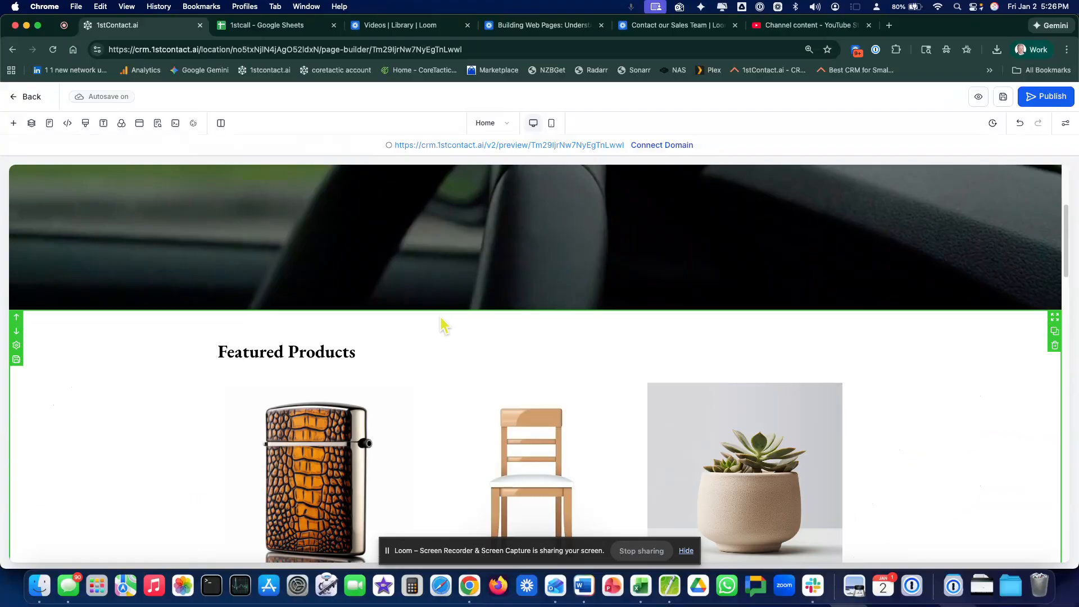
pyautogui.scroll(-5, 433, 429)
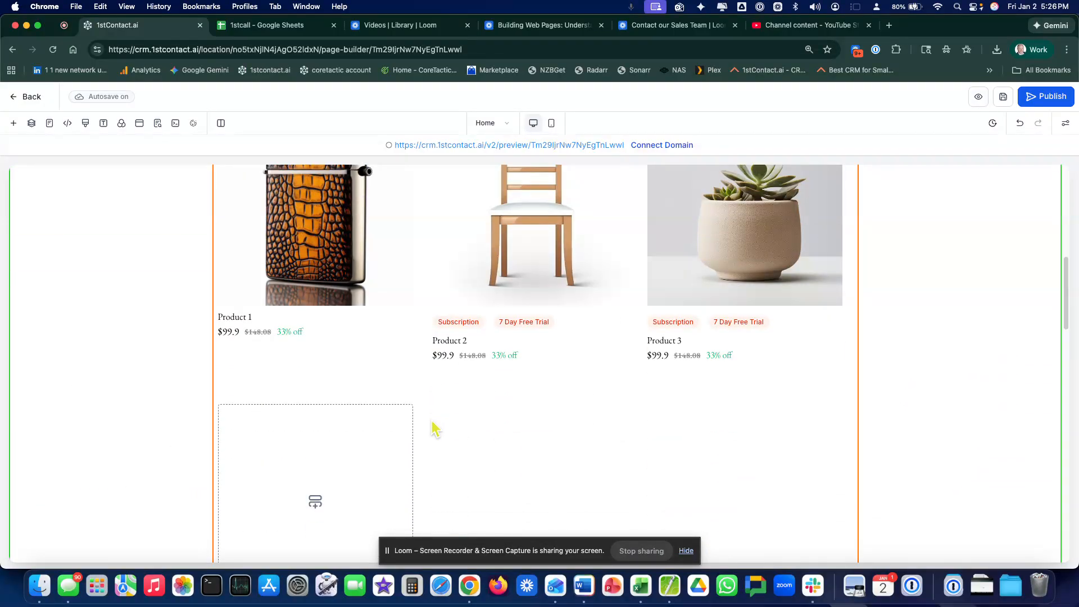
pyautogui.scroll(6, 435, 429)
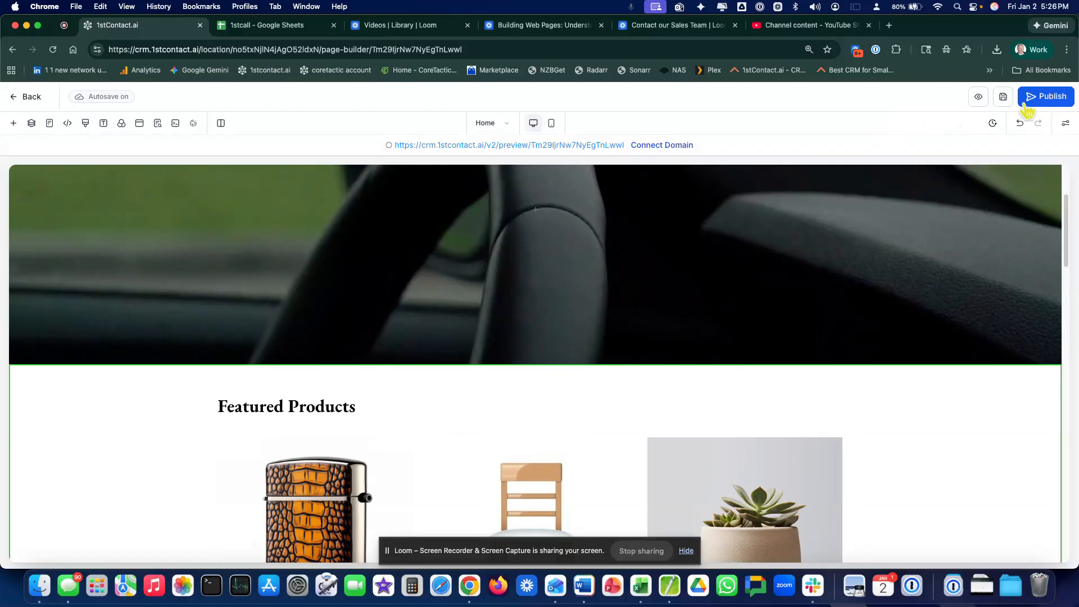
# Preview the store's home page, dismiss its "Grab 10% Off" popup, and return to the page editor
pyautogui.click(979, 98)
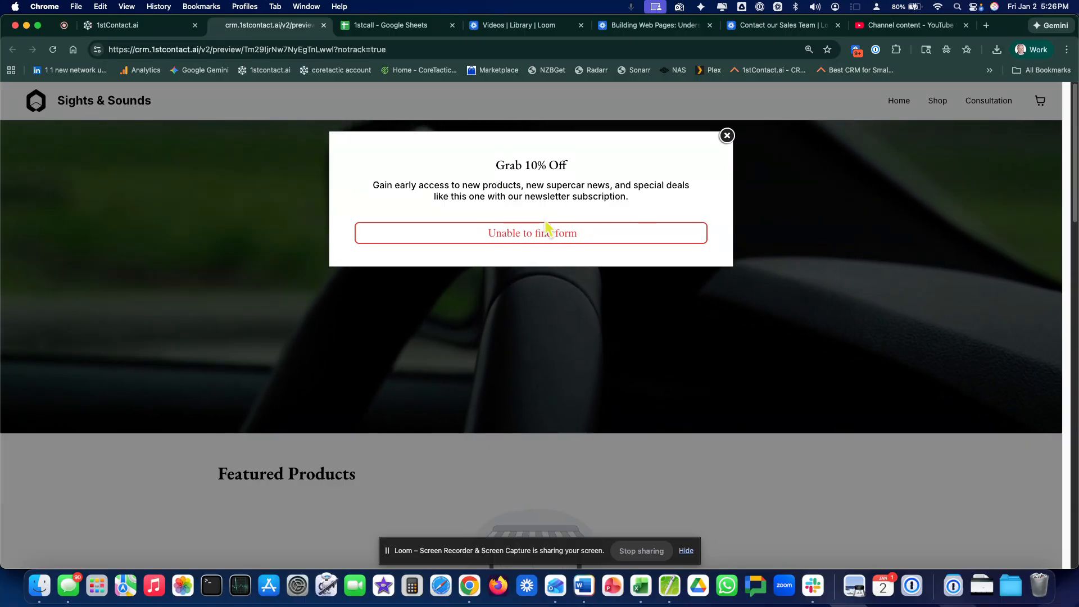
pyautogui.click(727, 136)
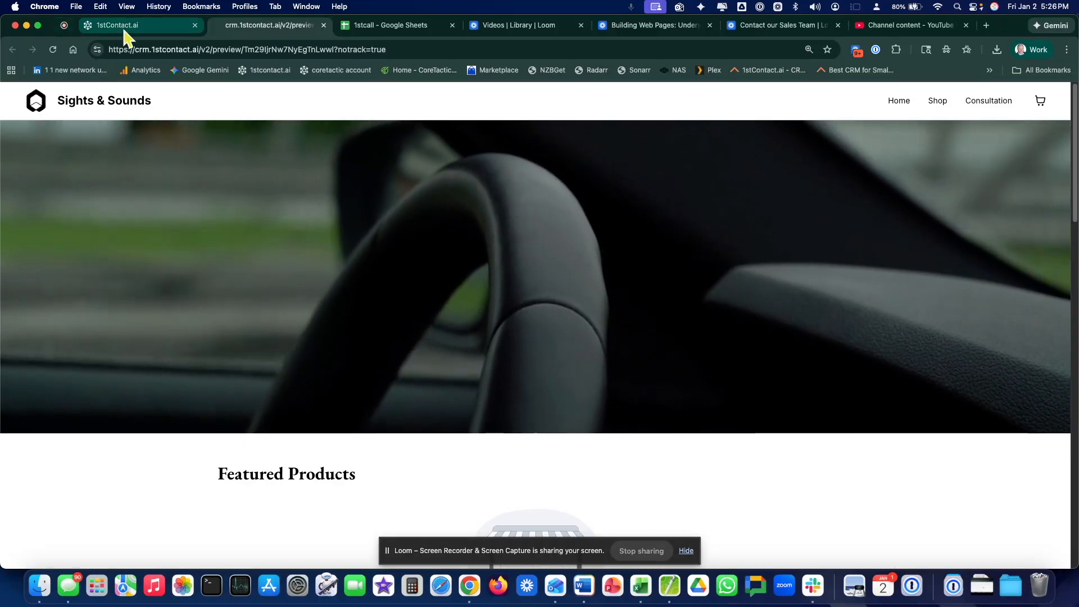
pyautogui.click(125, 31)
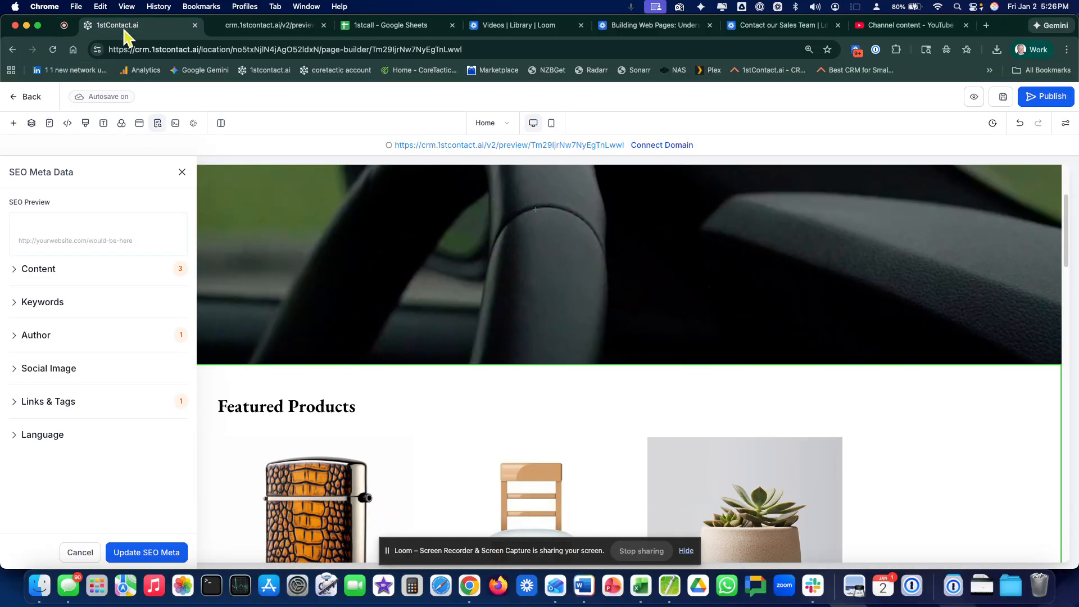
# Disable the "Grab 10% Off" popup and set it to show on None
pyautogui.click(140, 125)
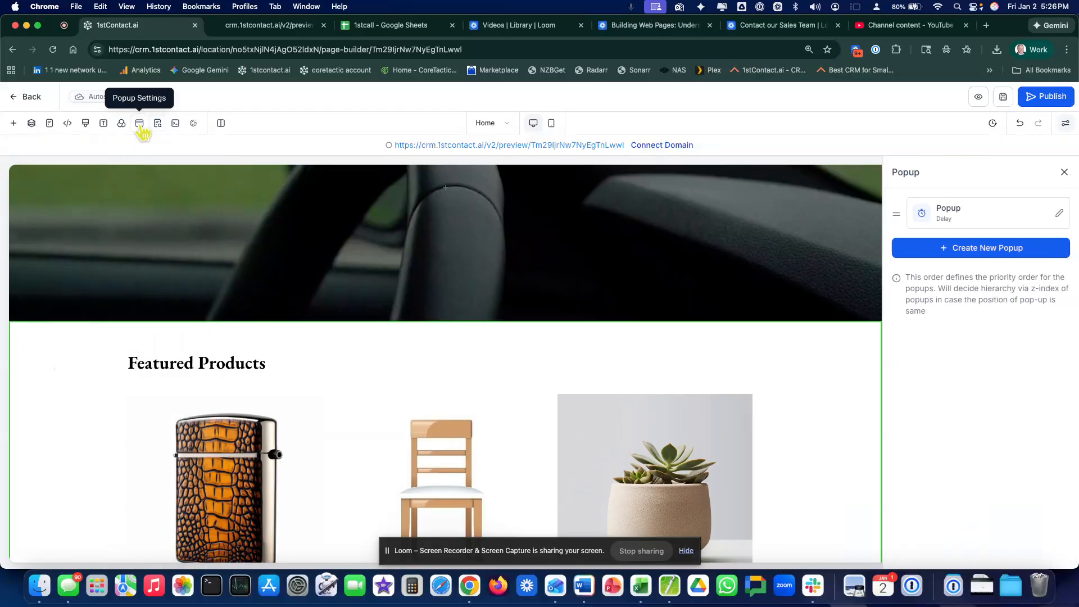
pyautogui.click(1059, 216)
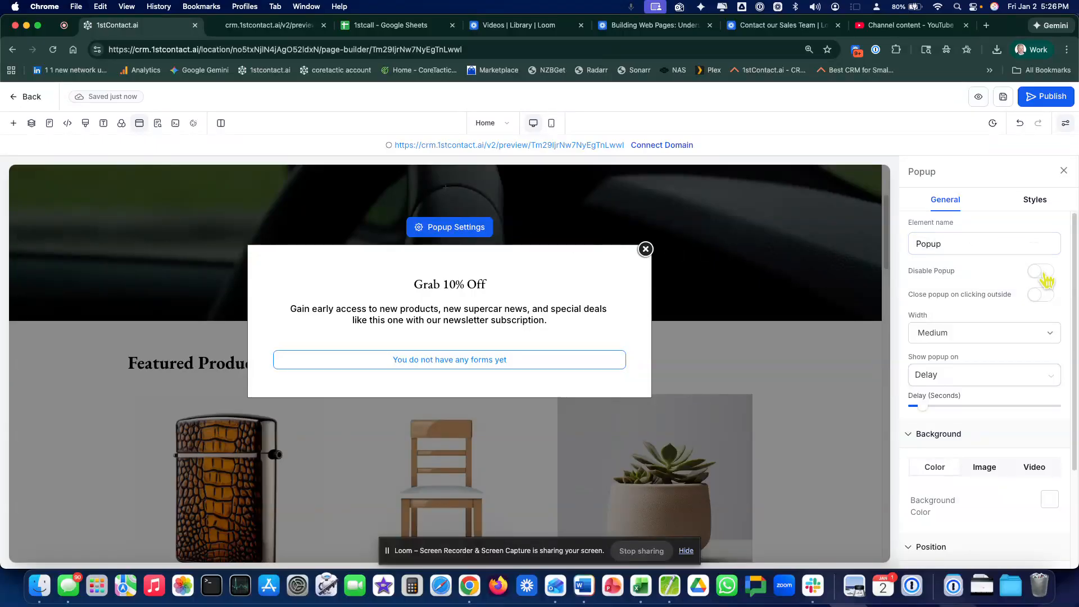
pyautogui.click(983, 375)
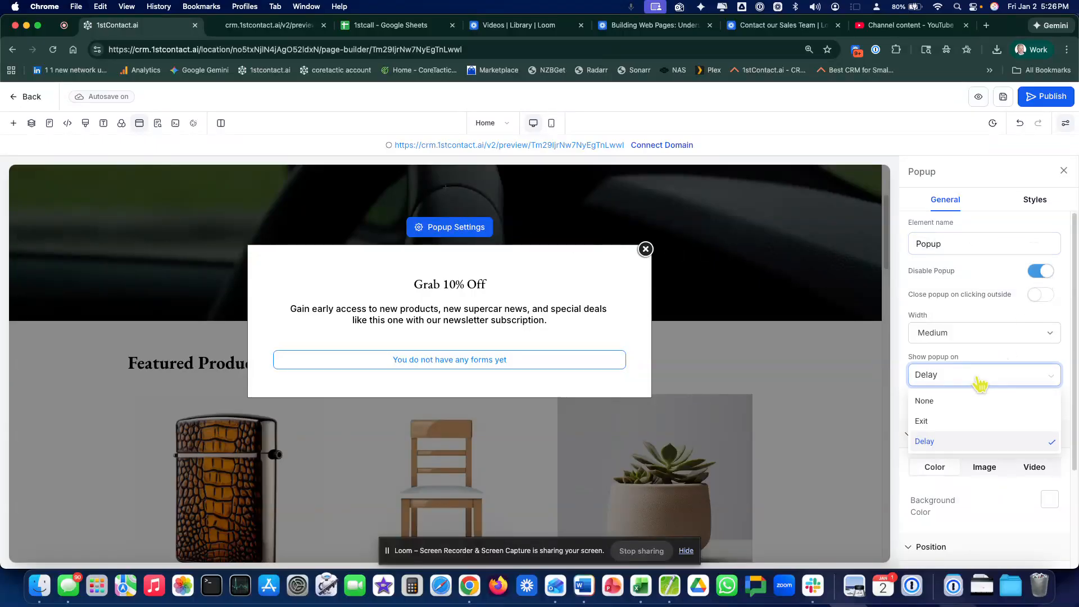
pyautogui.click(950, 404)
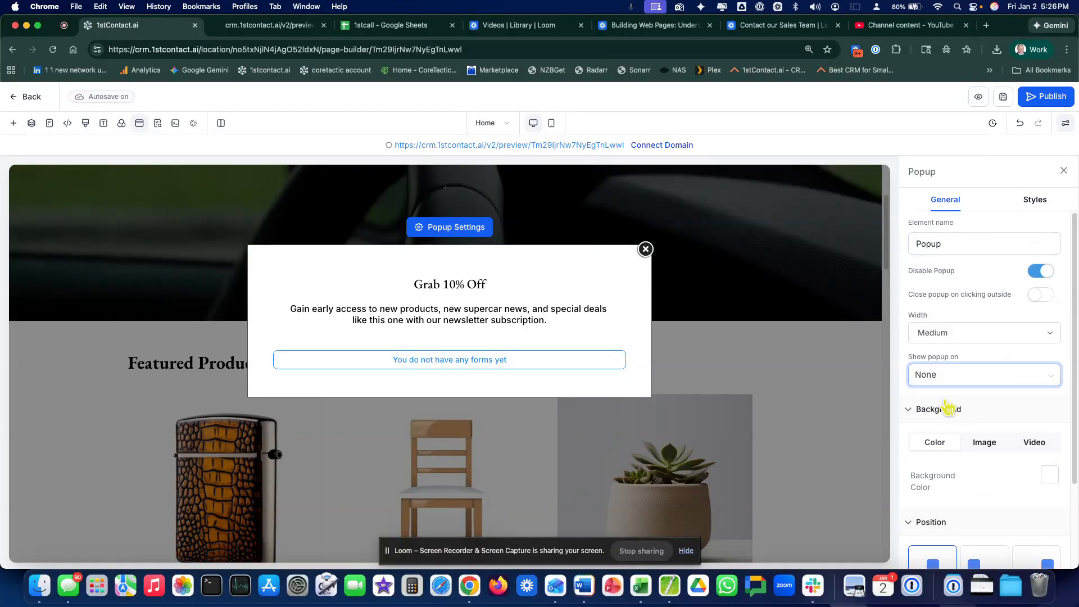
# Preview the home page again, check the Featured Products section, and go back to the page editor
pyautogui.click(977, 97)
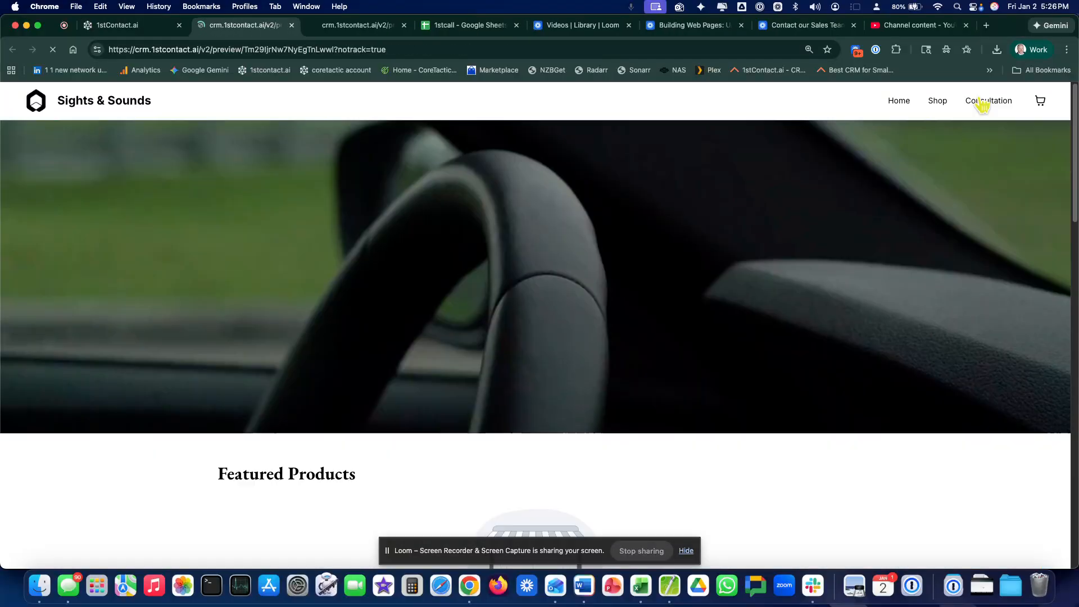
pyautogui.scroll(-5, 528, 371)
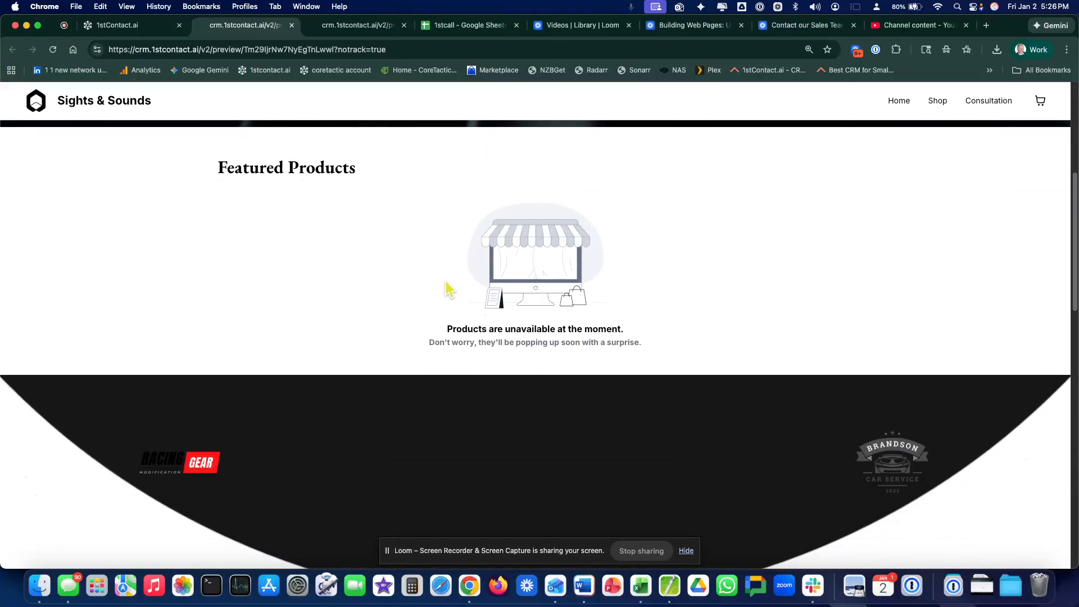
pyautogui.scroll(5, 444, 284)
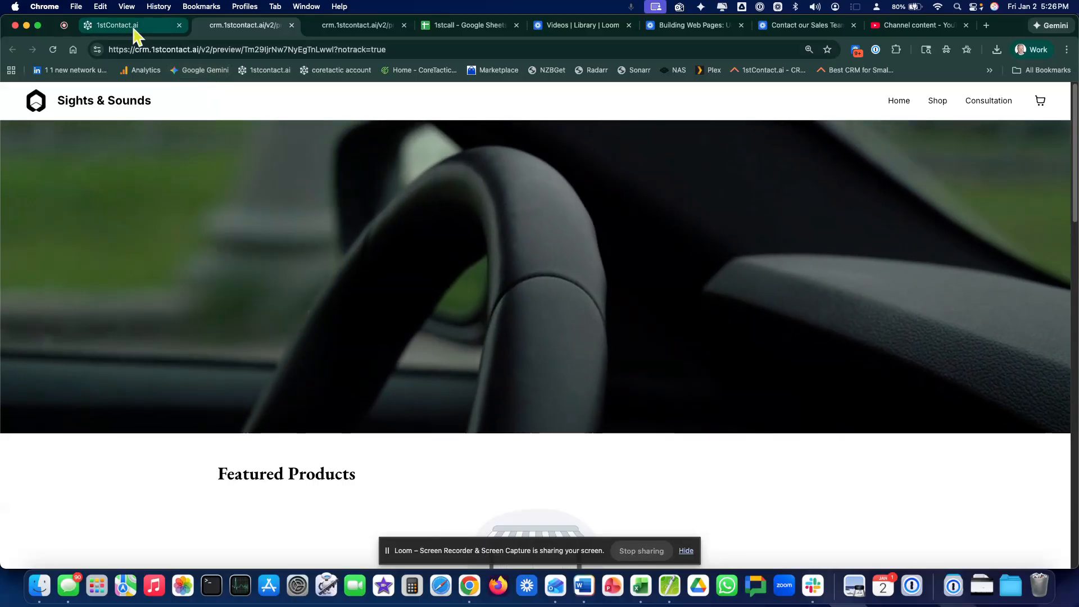
pyautogui.click(134, 36)
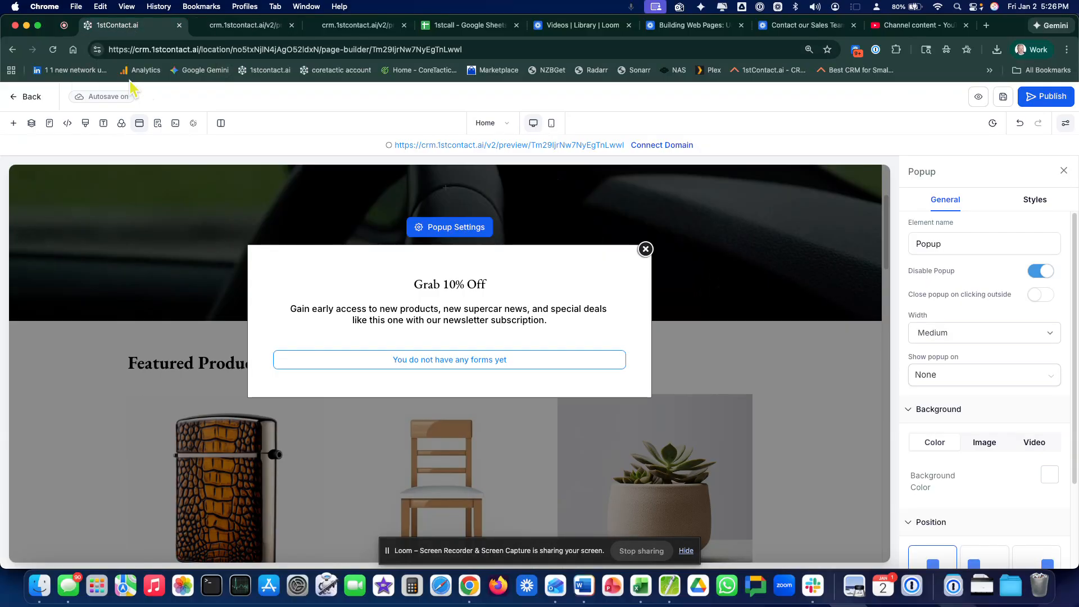
# Open the Golf Clubs product from the store's product list, review its details, and return to the list
pyautogui.click(28, 97)
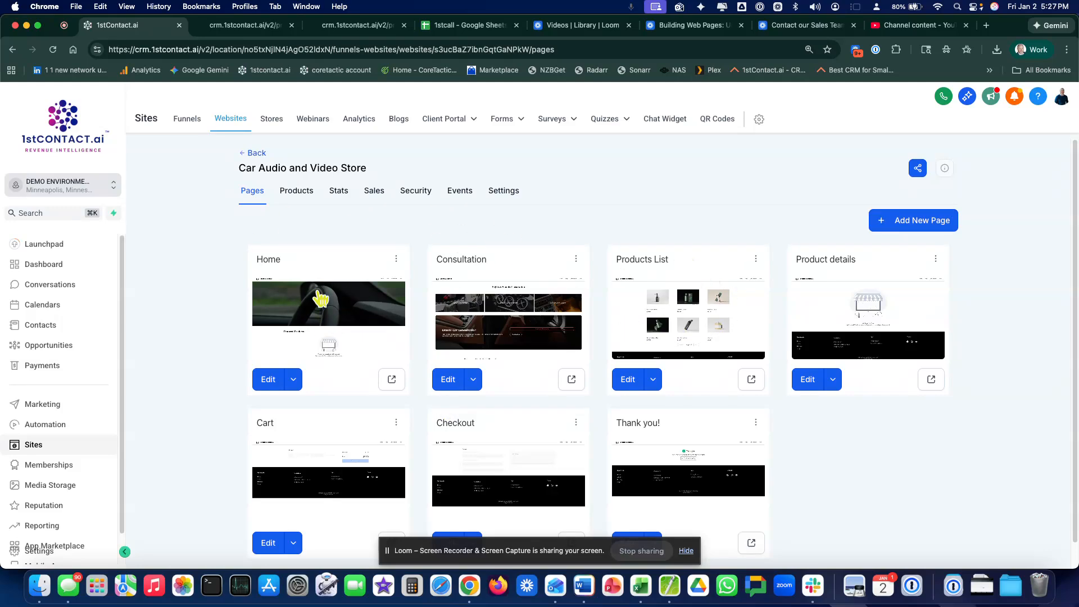
pyautogui.click(298, 192)
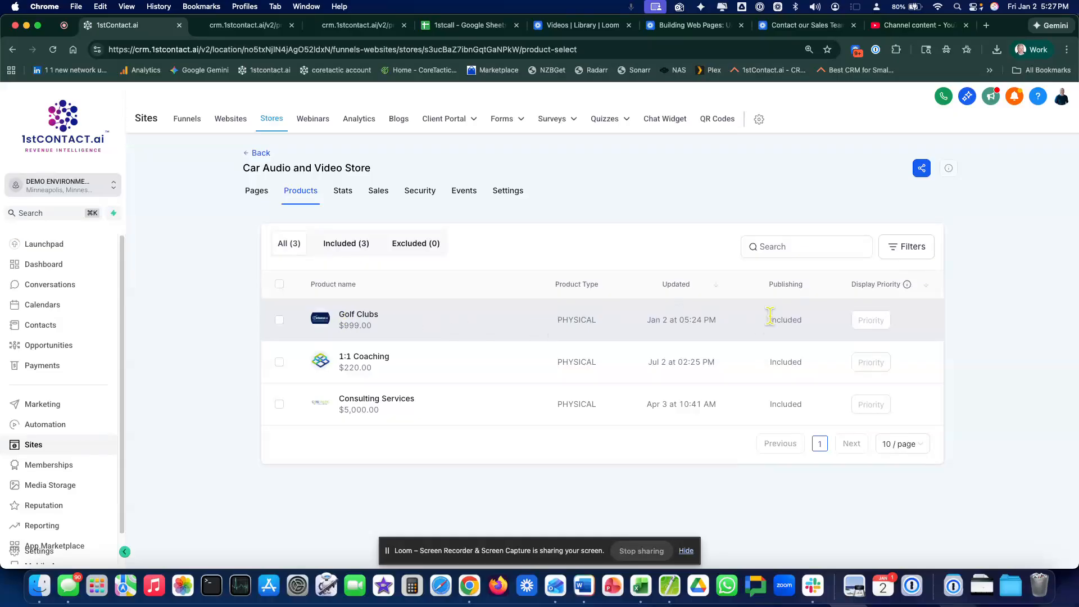
pyautogui.click(352, 320)
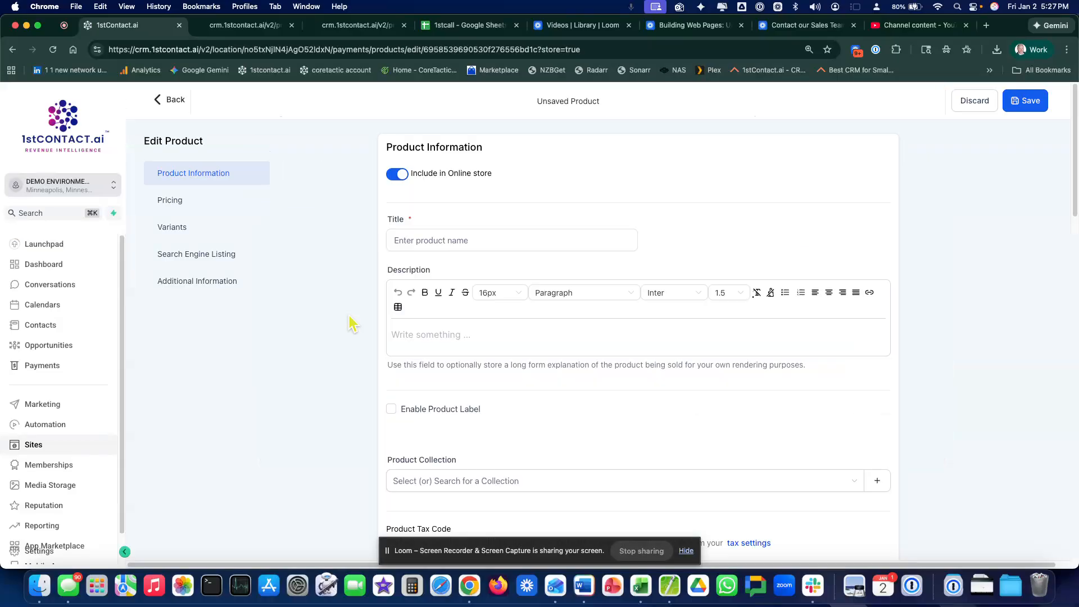
pyautogui.scroll(-7, 683, 366)
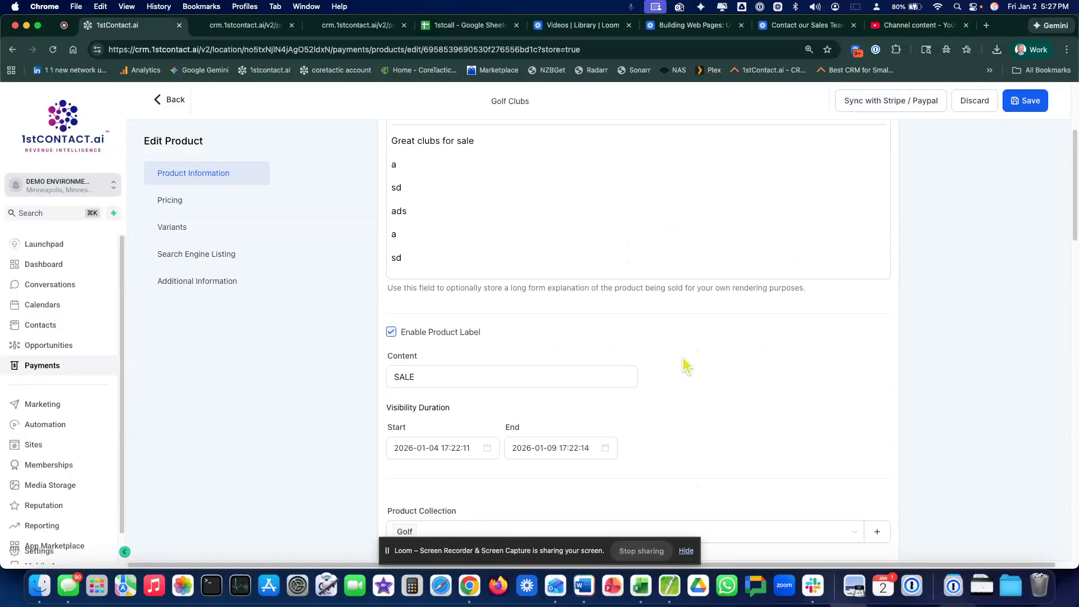
pyautogui.scroll(-8, 691, 373)
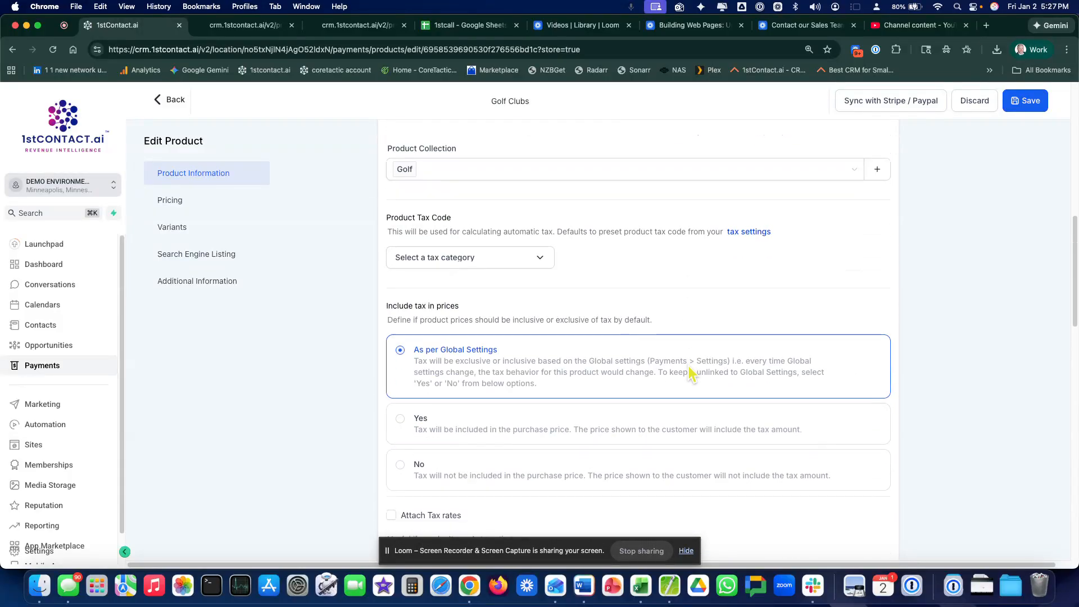
pyautogui.scroll(-9, 691, 374)
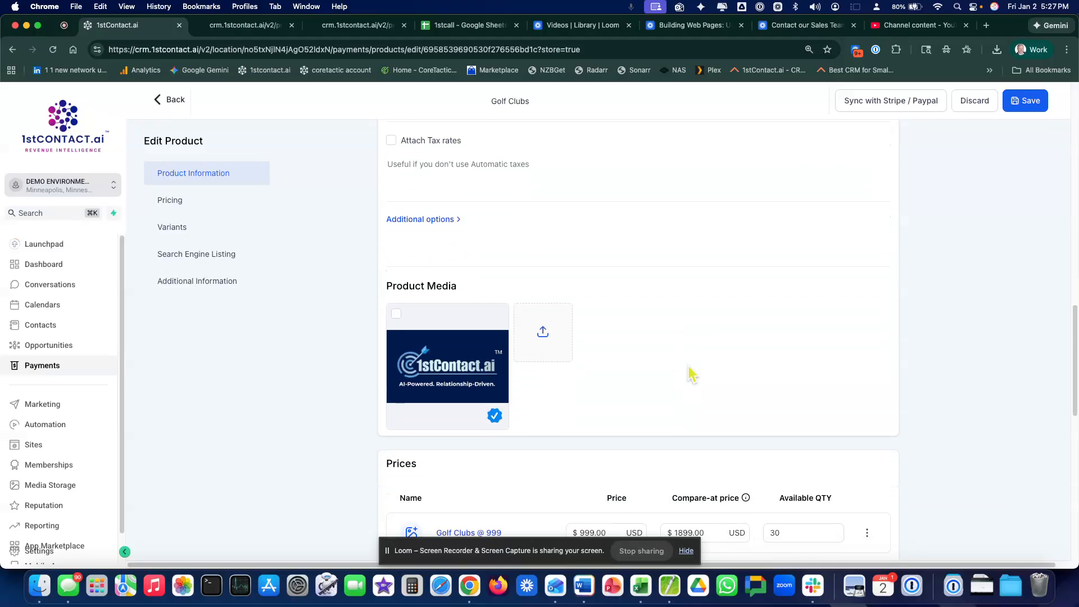
pyautogui.scroll(-2, 691, 374)
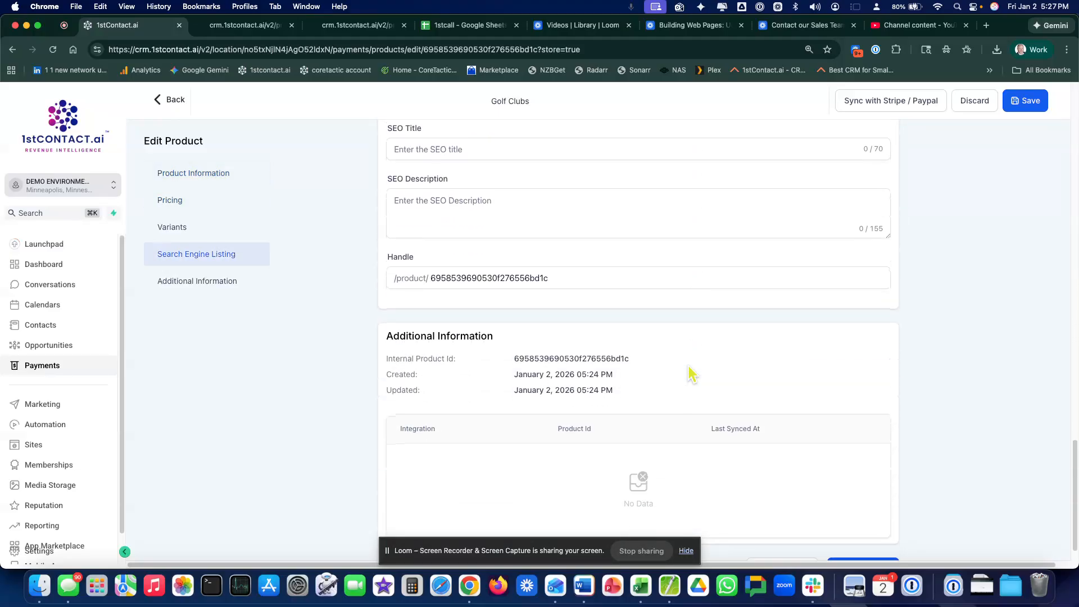
pyautogui.scroll(20, 692, 373)
pyautogui.scroll(7, 691, 374)
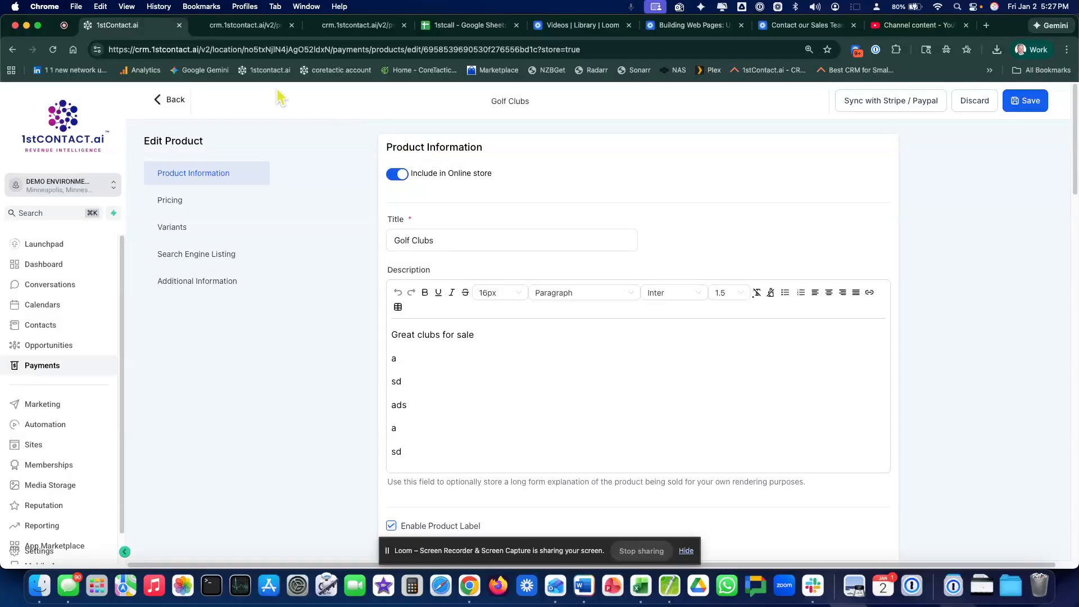
pyautogui.click(178, 101)
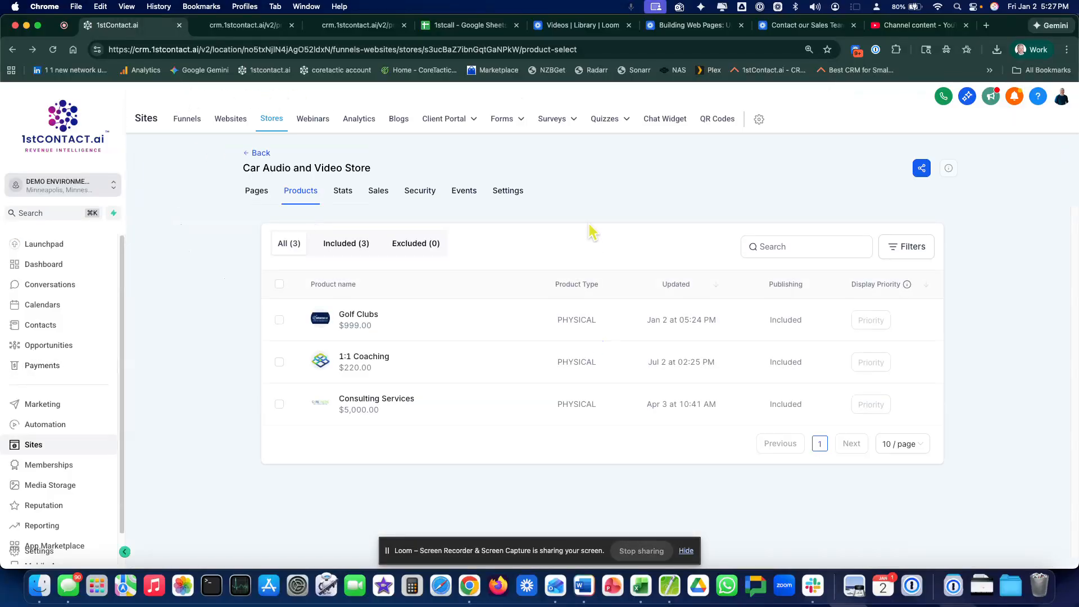
# Include the Golf Clubs product in the Car Audio and Video Store with a bulk action
pyautogui.click(278, 320)
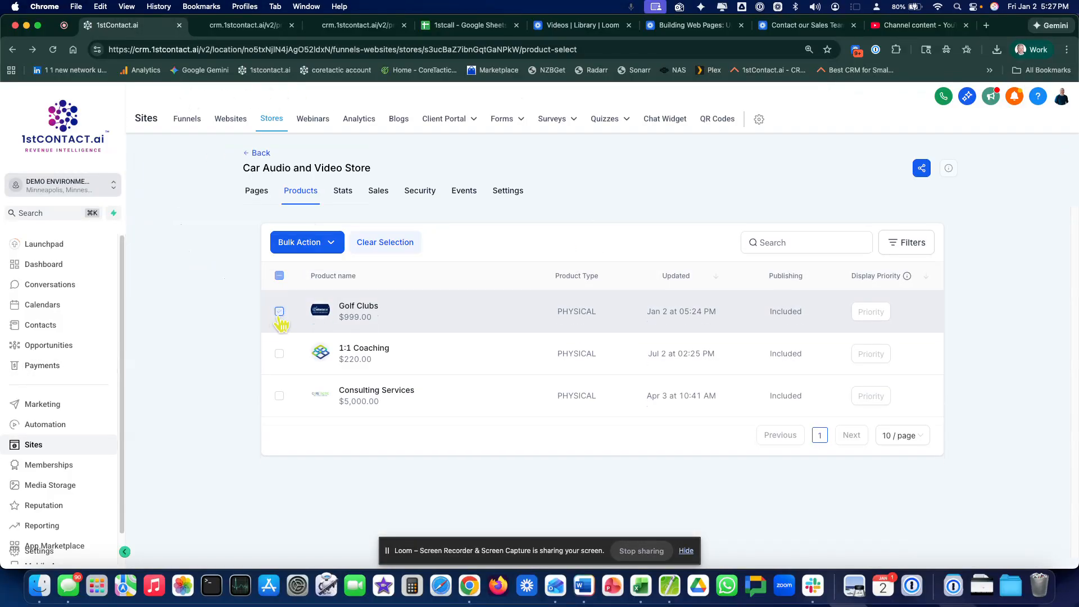
pyautogui.click(338, 242)
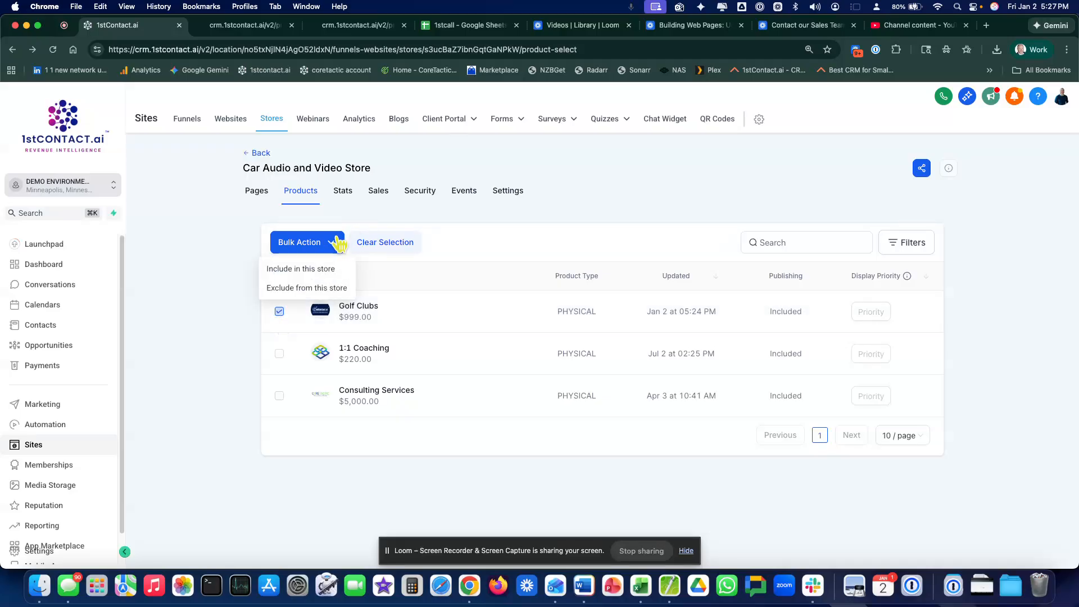
pyautogui.click(313, 268)
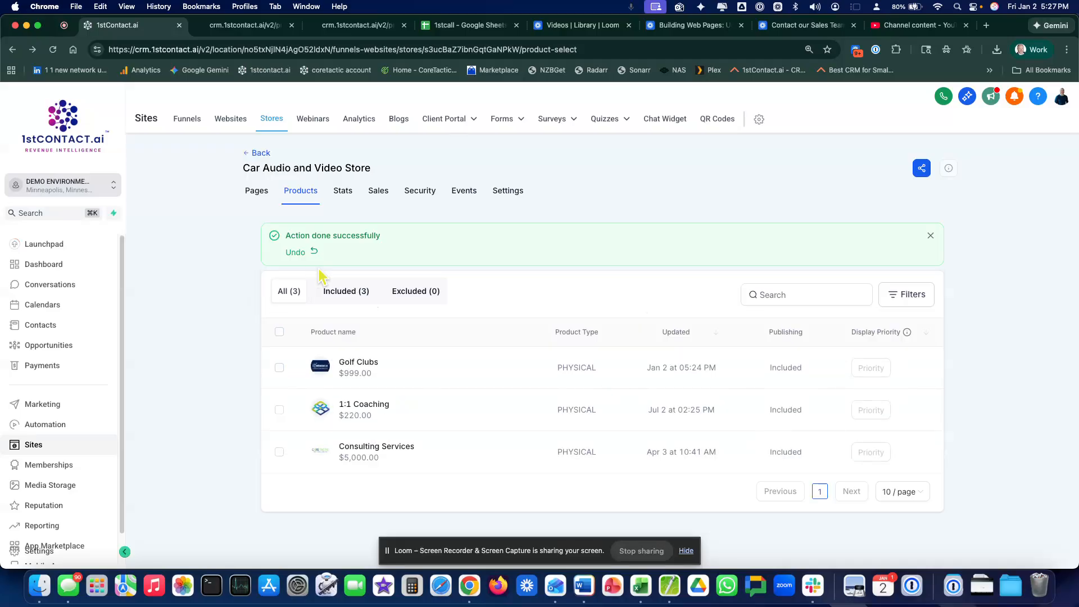
# Preview the store's Products List page, dismiss its "Grab 10% Off" popup, and return to the store's pages
pyautogui.click(256, 191)
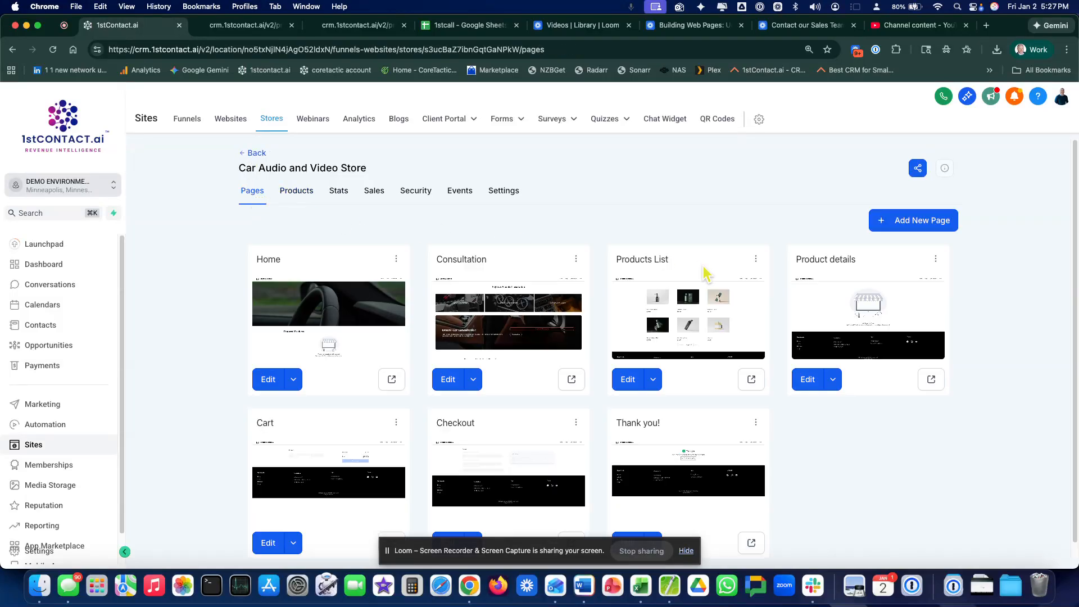
pyautogui.click(751, 379)
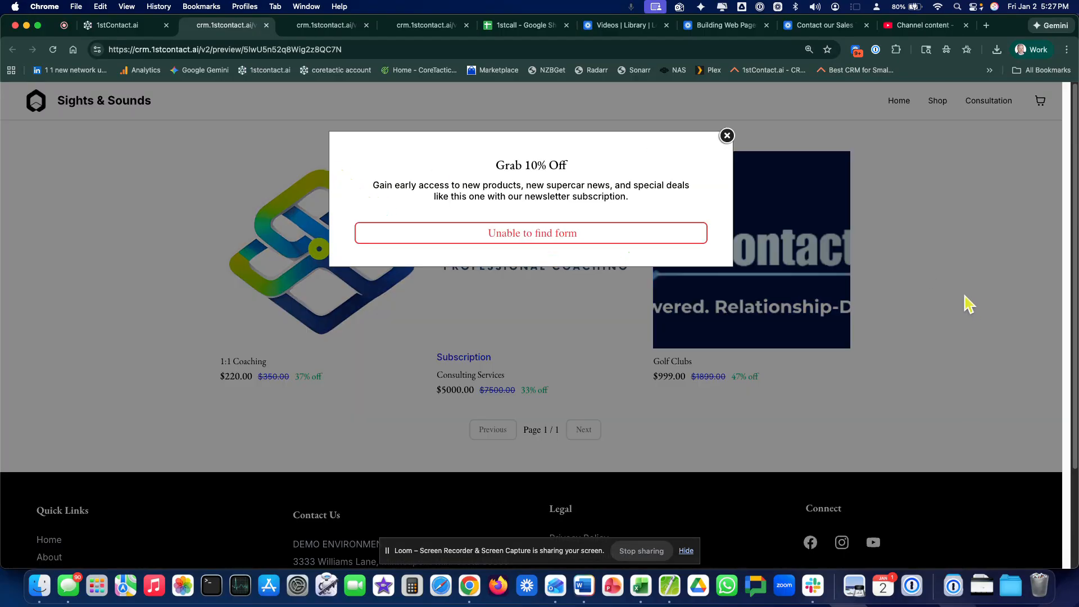
pyautogui.click(726, 138)
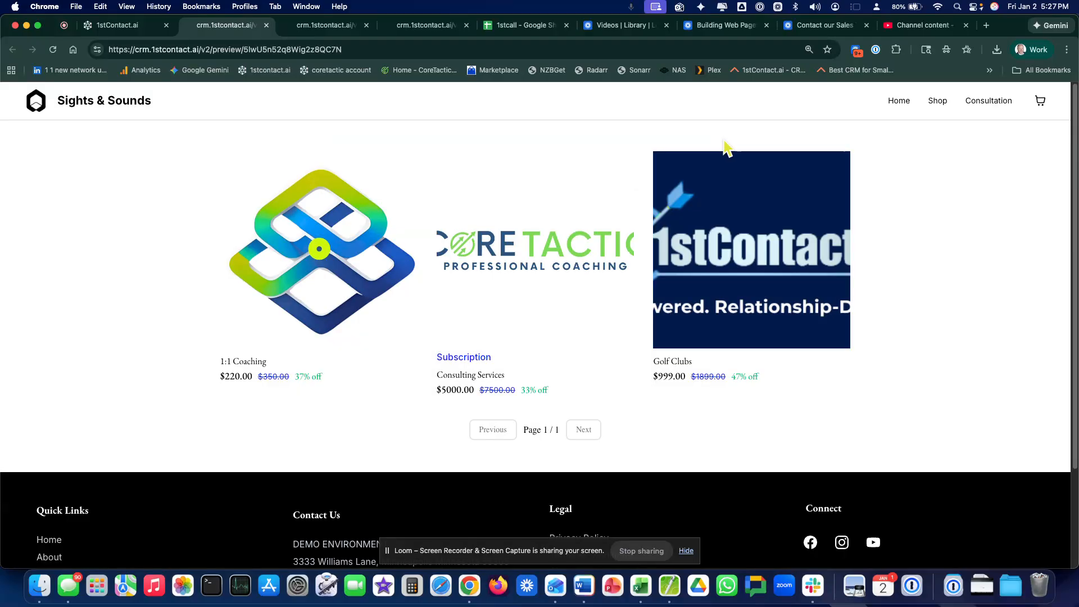
pyautogui.click(133, 28)
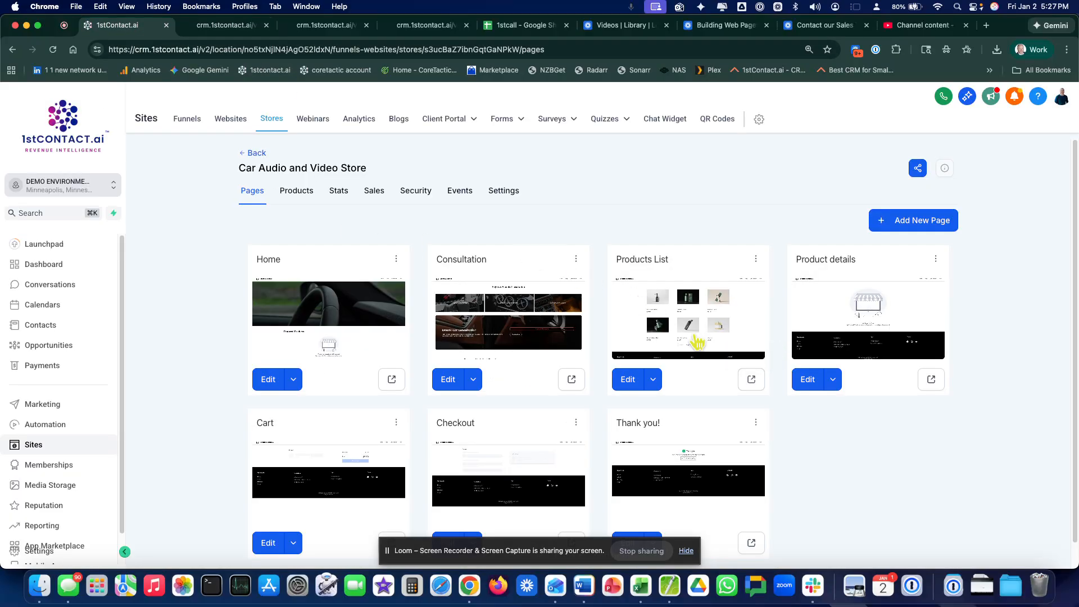
# Disable the "Grab 10% Off" popup on the Products List page and set it to show on None
pyautogui.click(628, 379)
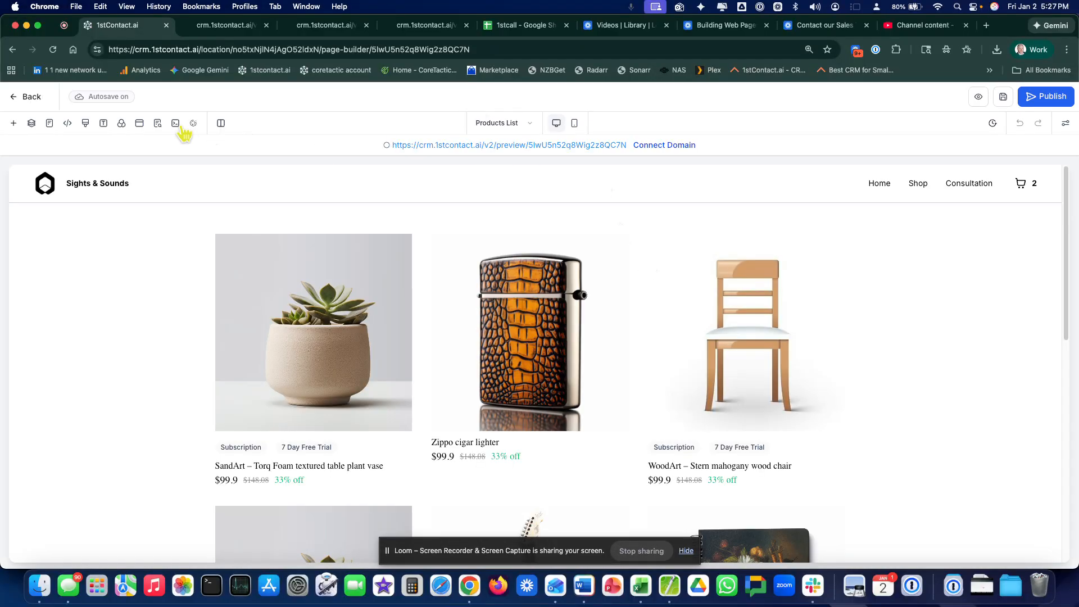
pyautogui.click(140, 124)
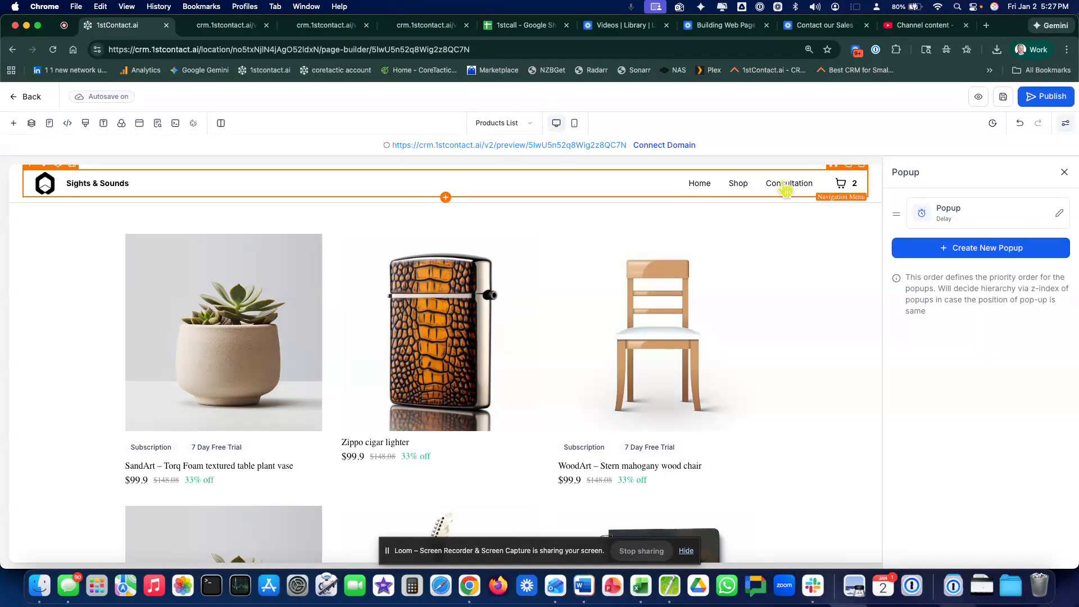
pyautogui.click(1059, 214)
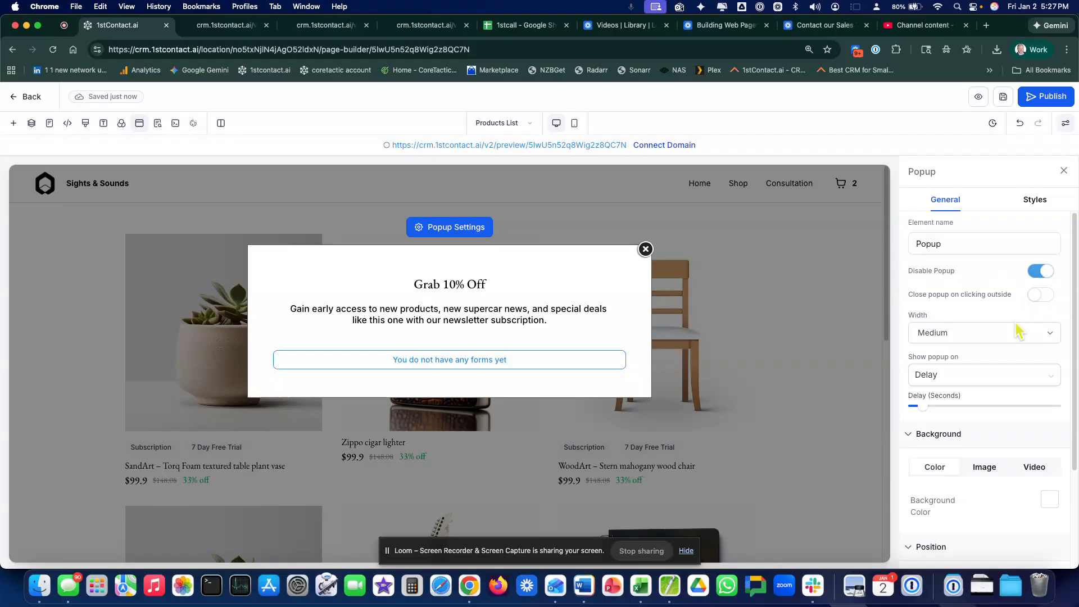
pyautogui.click(978, 376)
pyautogui.click(946, 402)
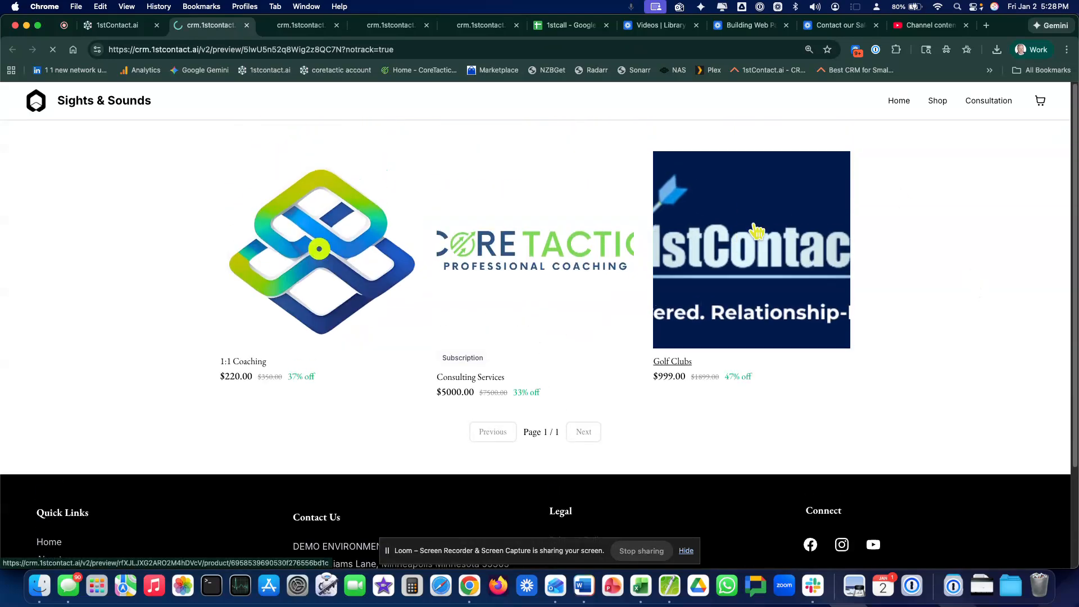
# Open the Golf Clubs product in the store preview, dismiss the popup, and add one to the cart
pyautogui.click(756, 230)
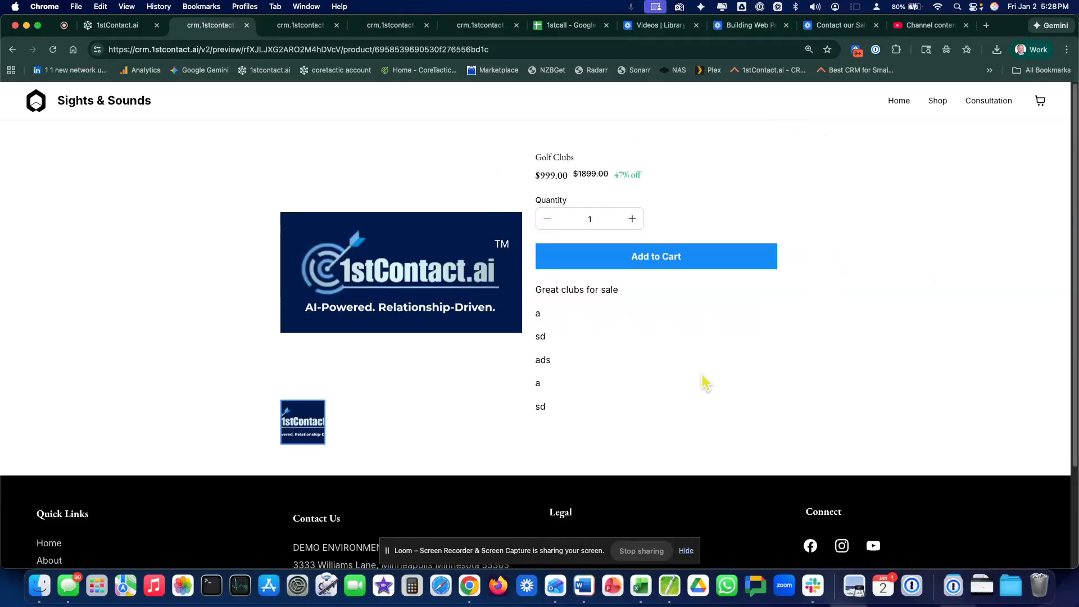
pyautogui.click(447, 51)
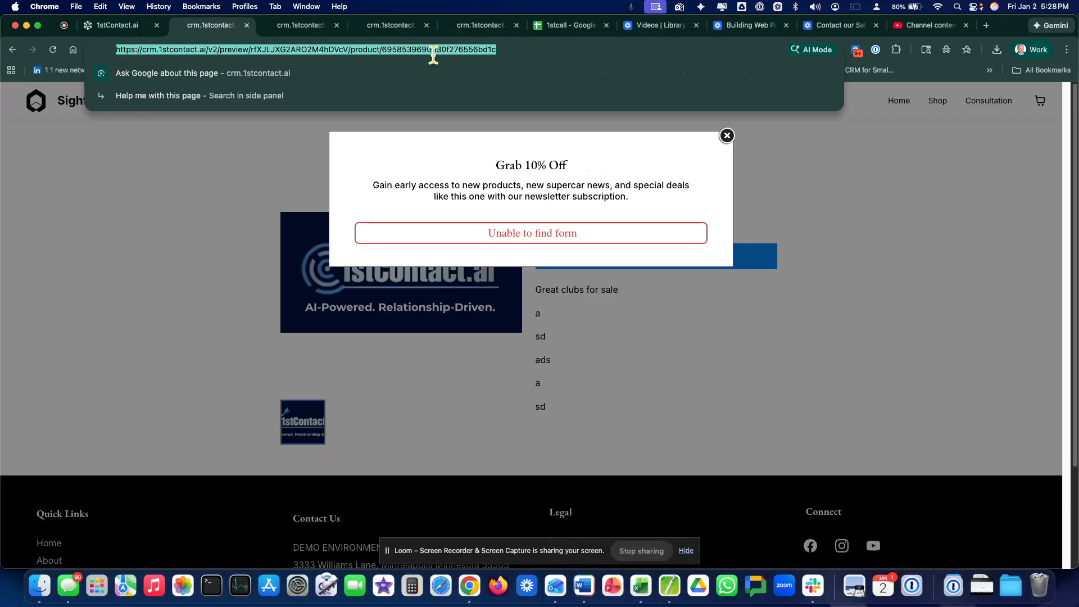
pyautogui.click(725, 136)
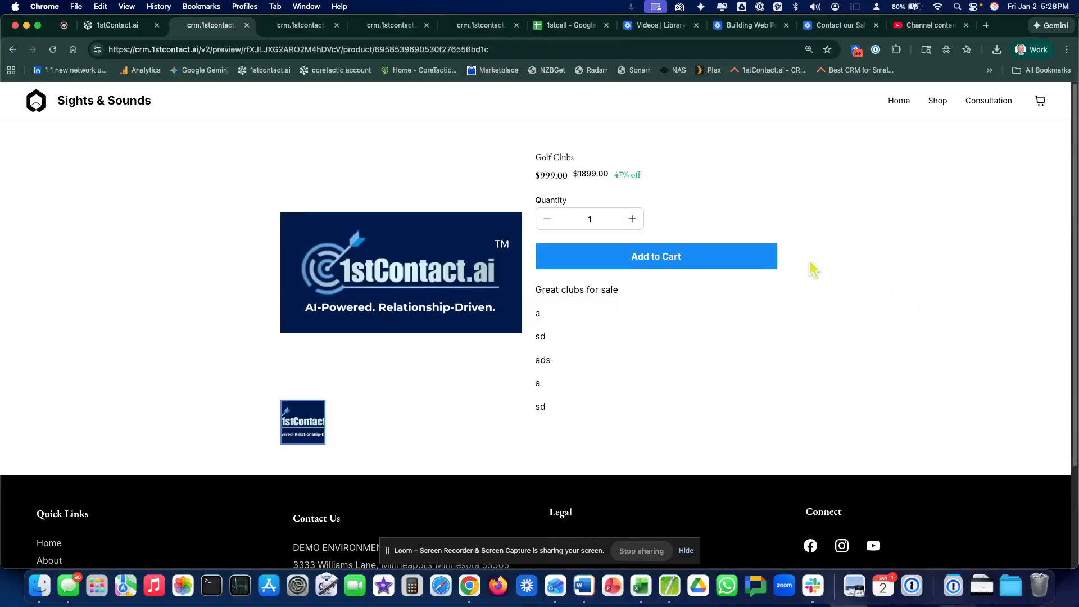
pyautogui.click(699, 258)
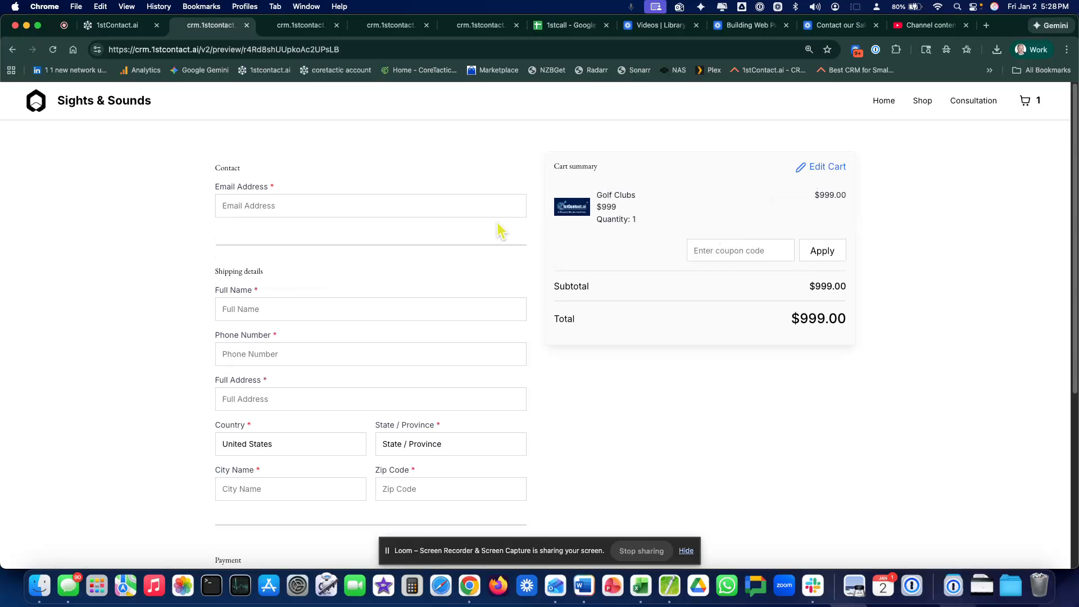
# Examine the checkout page's contact, shipping, payment and cart summary sections, dismiss the popup, and go back to the Shop page
pyautogui.scroll(-5, 520, 241)
pyautogui.scroll(5, 518, 236)
pyautogui.scroll(-3, 506, 264)
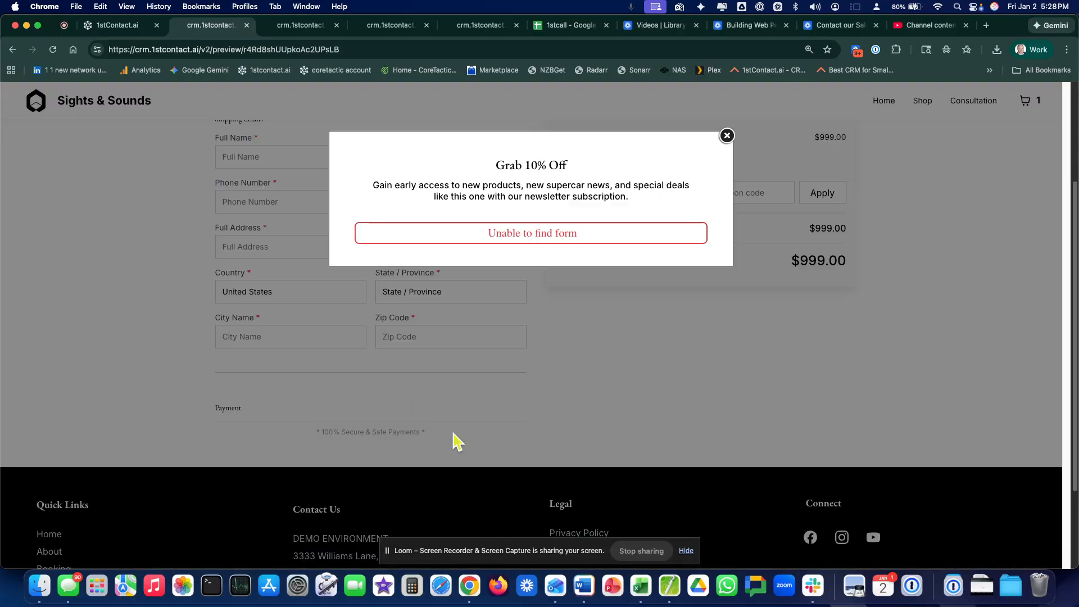
pyautogui.click(726, 136)
pyautogui.scroll(3, 359, 343)
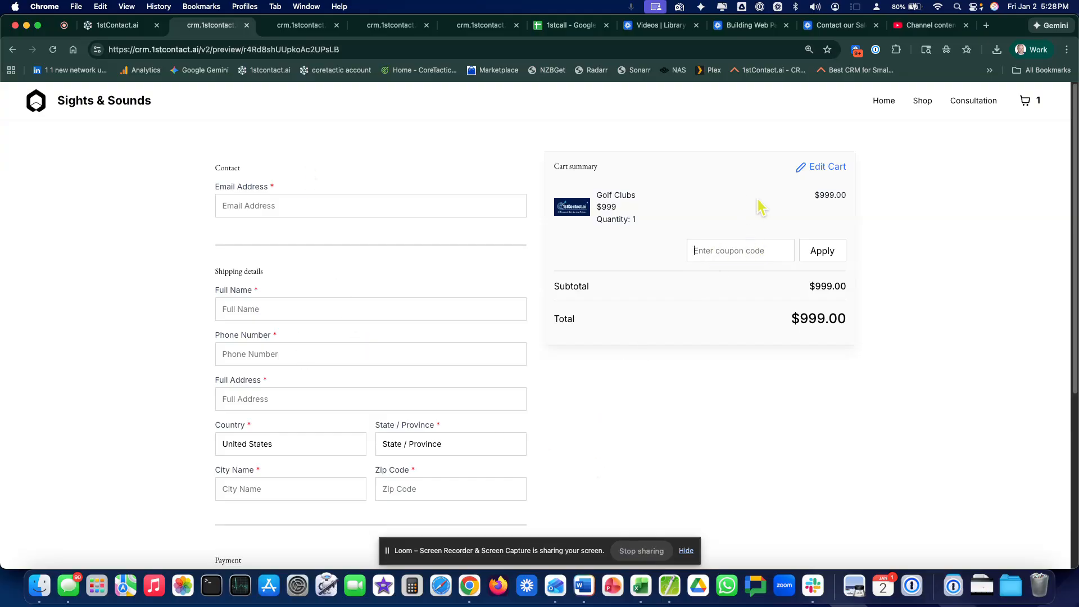
pyautogui.scroll(-3, 663, 430)
pyautogui.scroll(-2, 660, 415)
pyautogui.scroll(5, 680, 353)
pyautogui.click(924, 104)
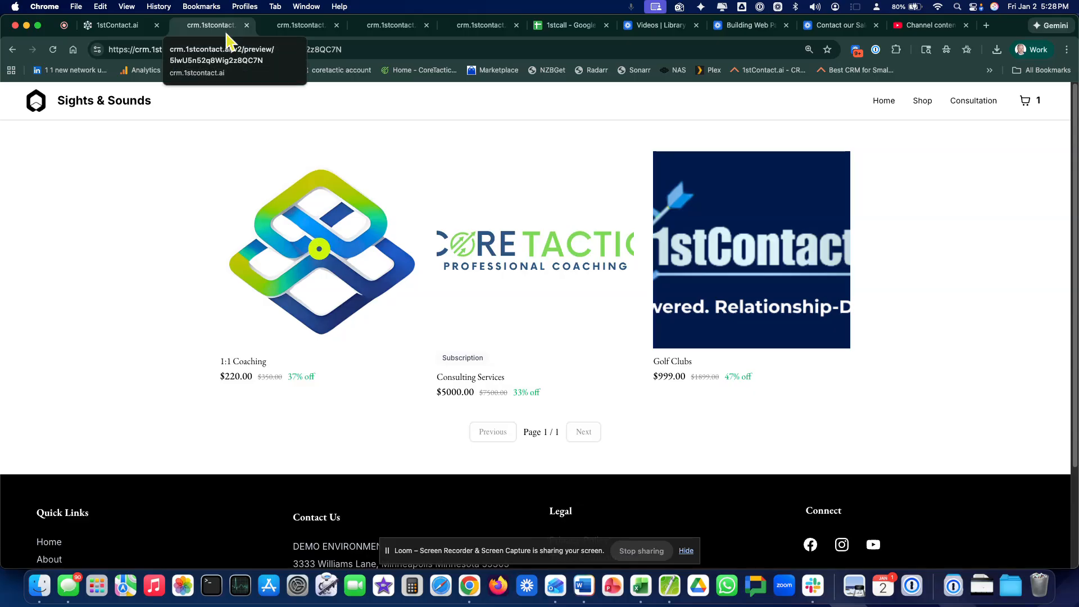
# Leave the page editor for the Payments product list, view the CSV product import dialog, and cancel it
pyautogui.click(116, 25)
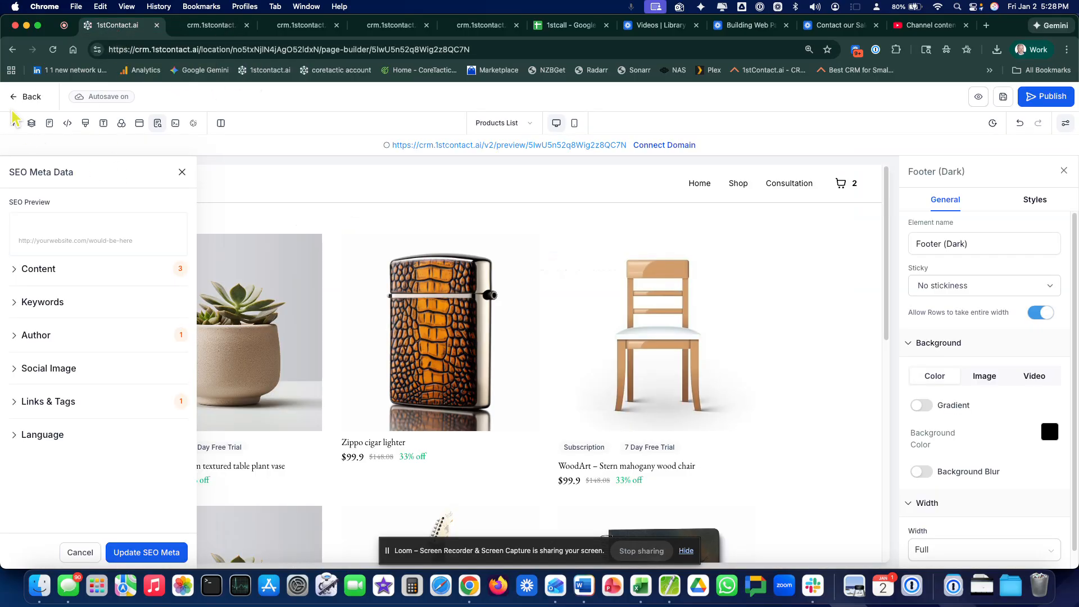
pyautogui.click(25, 97)
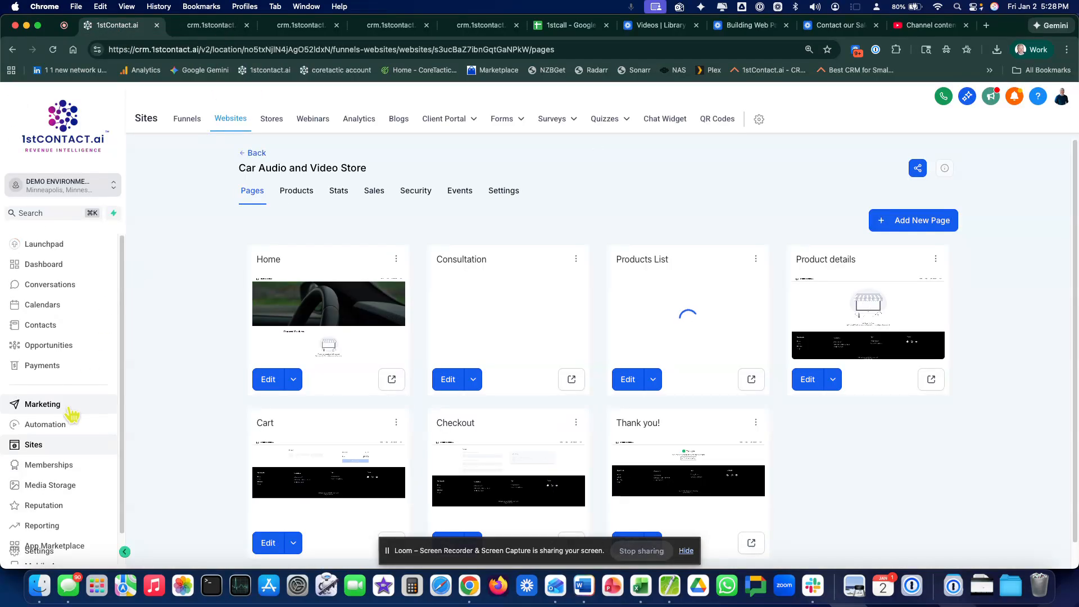
pyautogui.click(51, 374)
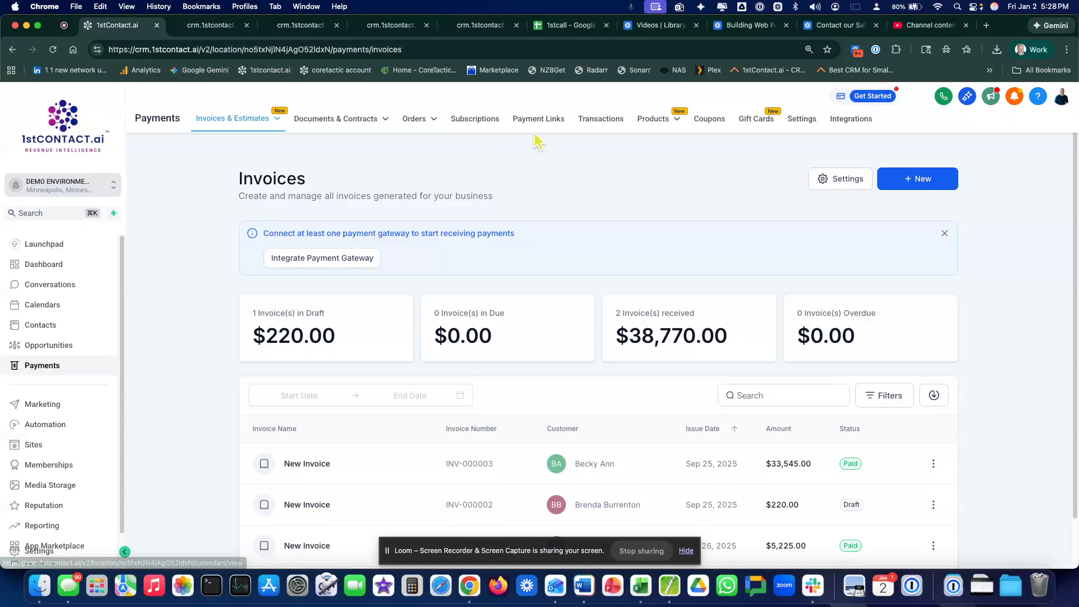
pyautogui.moveTo(664, 122)
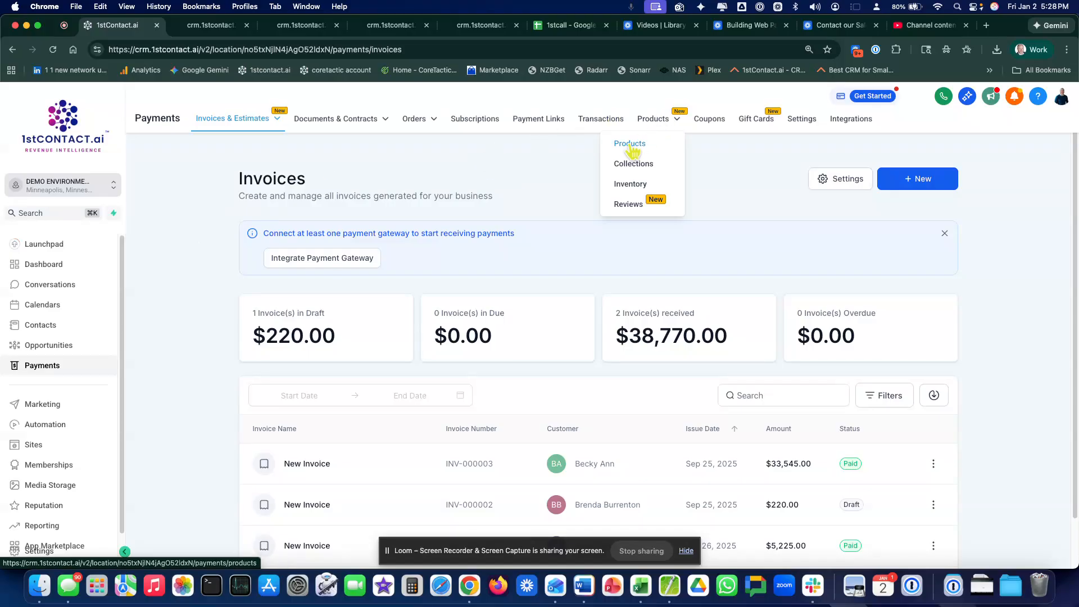
pyautogui.click(630, 147)
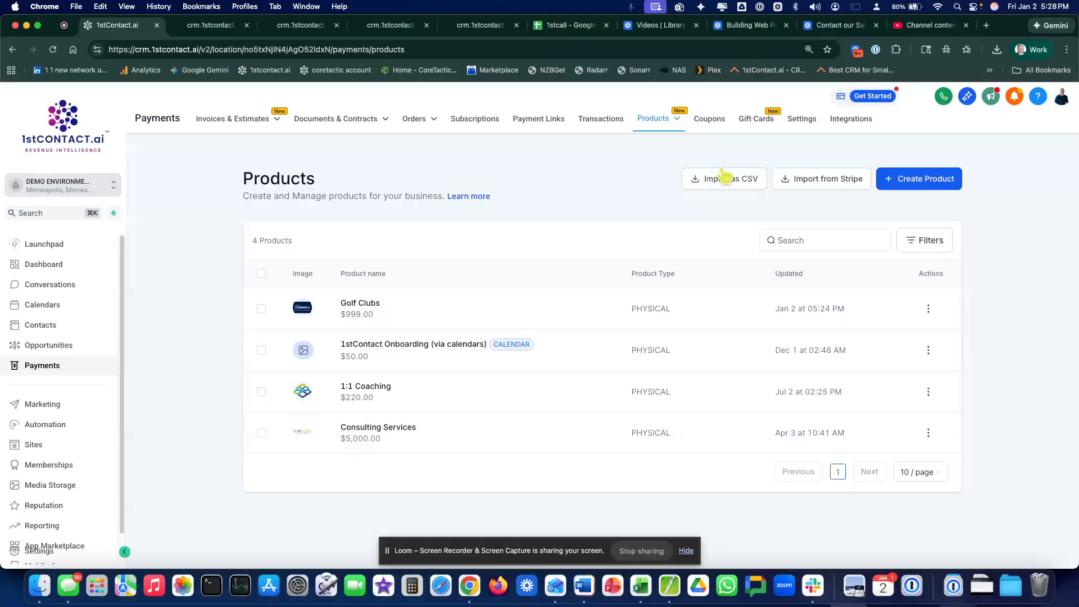
pyautogui.click(729, 183)
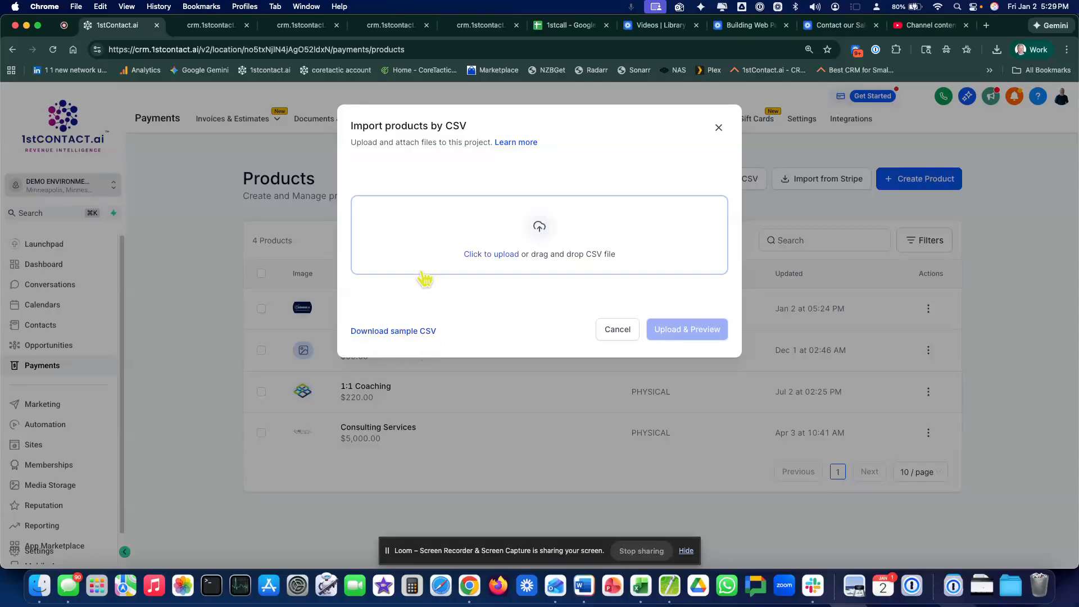
pyautogui.click(600, 335)
# Review the product section's options: Collections, Inventory and Reviews
pyautogui.moveTo(653, 128)
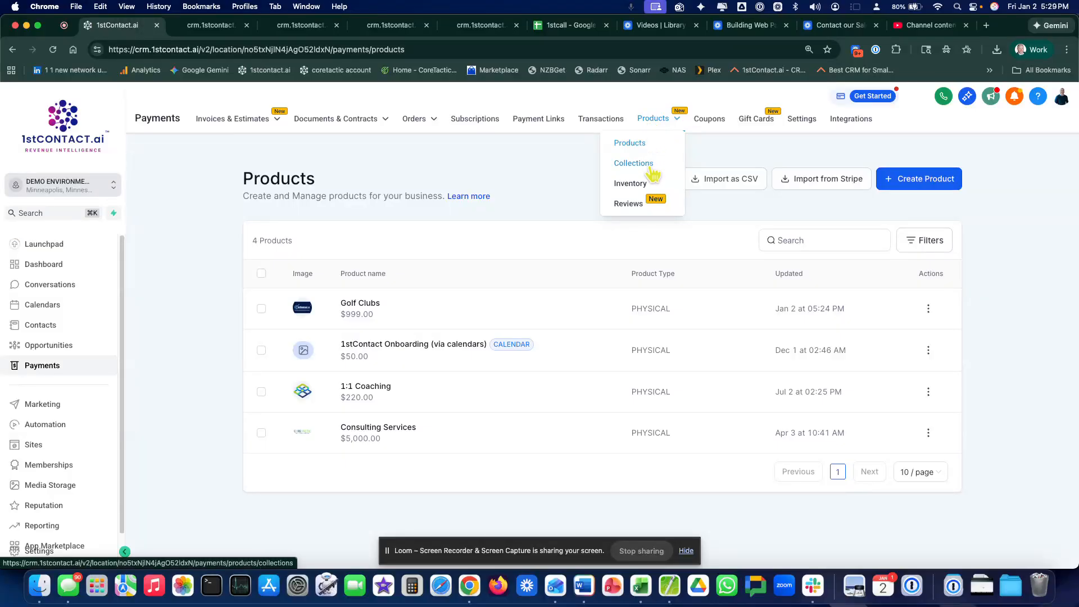